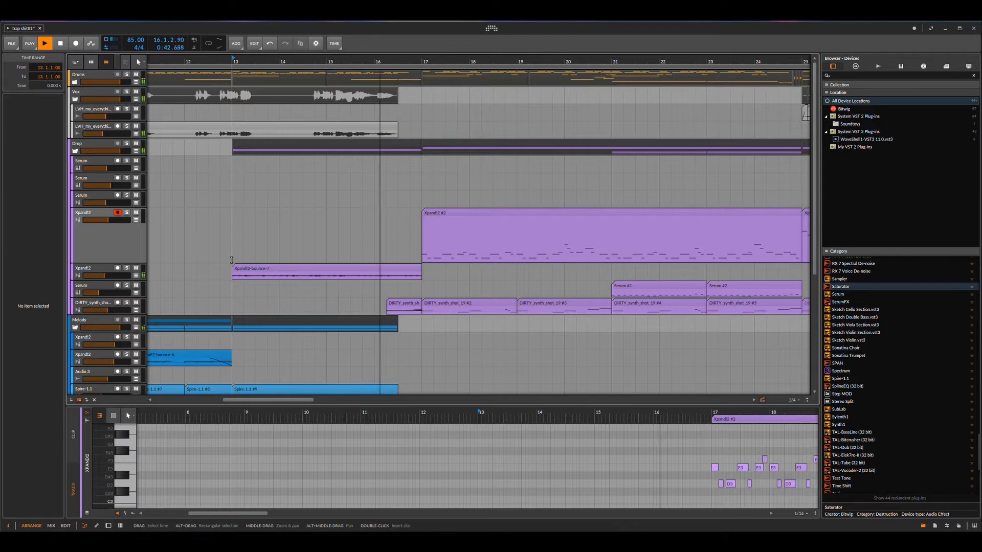
Examine the Xpand!2 #2 clip and its notes from bar 17 onward while the arrangement plays.
scroll(474, 348, right, 2)
scroll(474, 348, right, 1)
scroll(476, 454, right, 8)
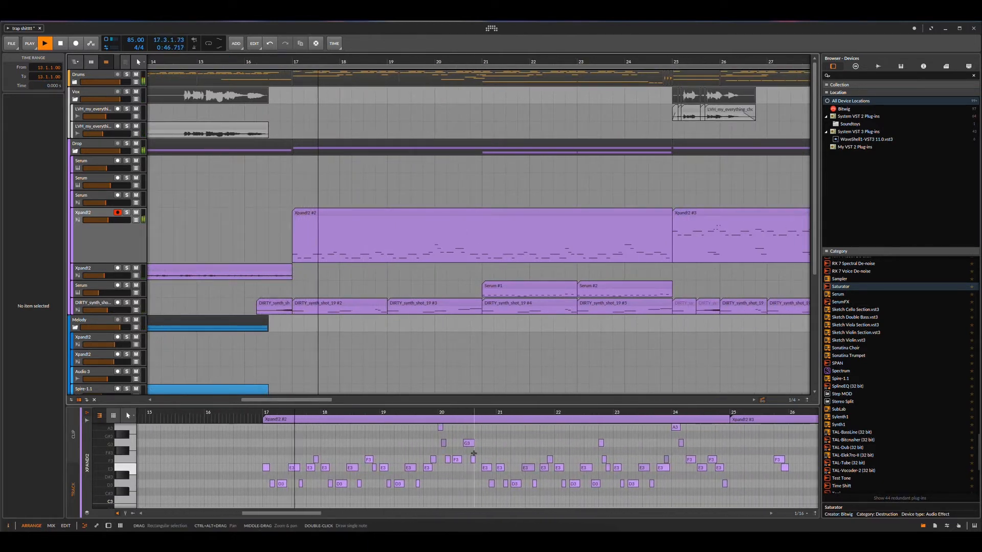
drag(448, 406, 448, 383)
scroll(440, 432, up, 3)
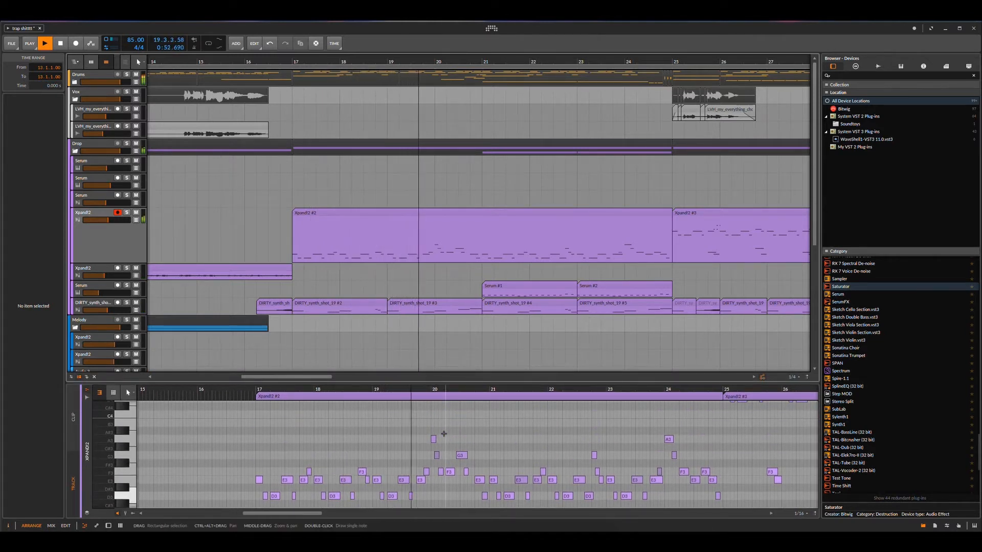
scroll(440, 453, down, 3)
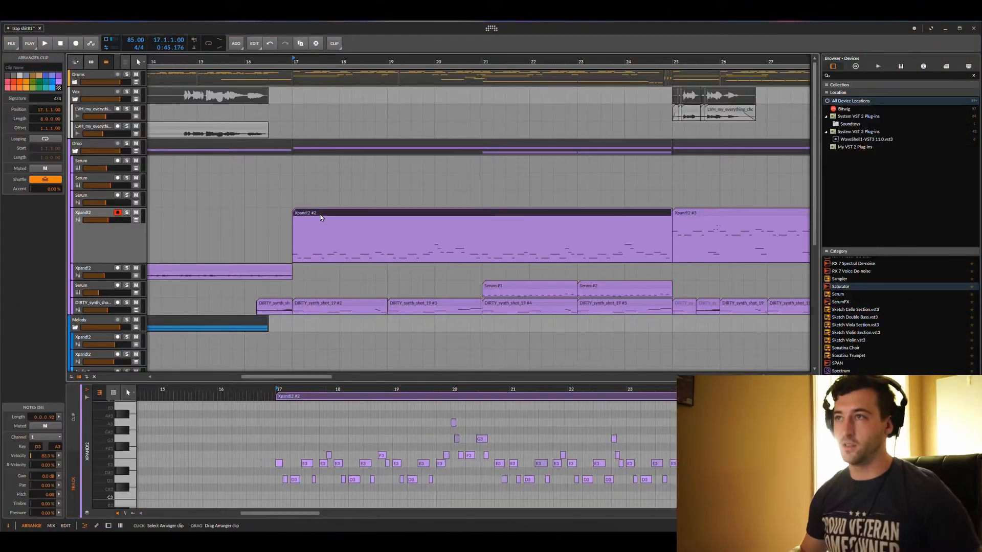
Select the Xpand!2 #2 clip, enlarge the note editor and focus on the clip's opening notes at bar 17.
click(300, 218)
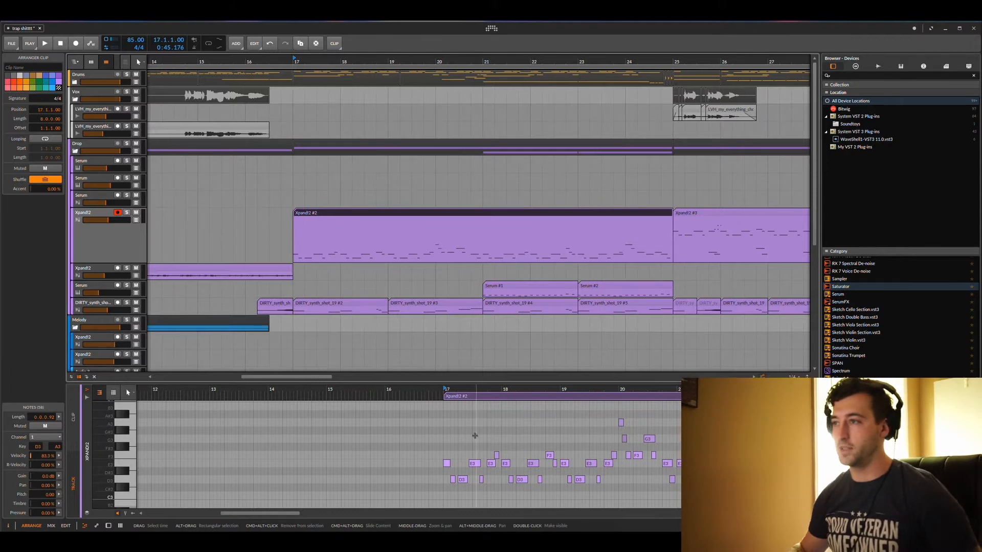
drag(467, 382, 463, 318)
scroll(341, 403, right, 2)
scroll(341, 403, right, 1)
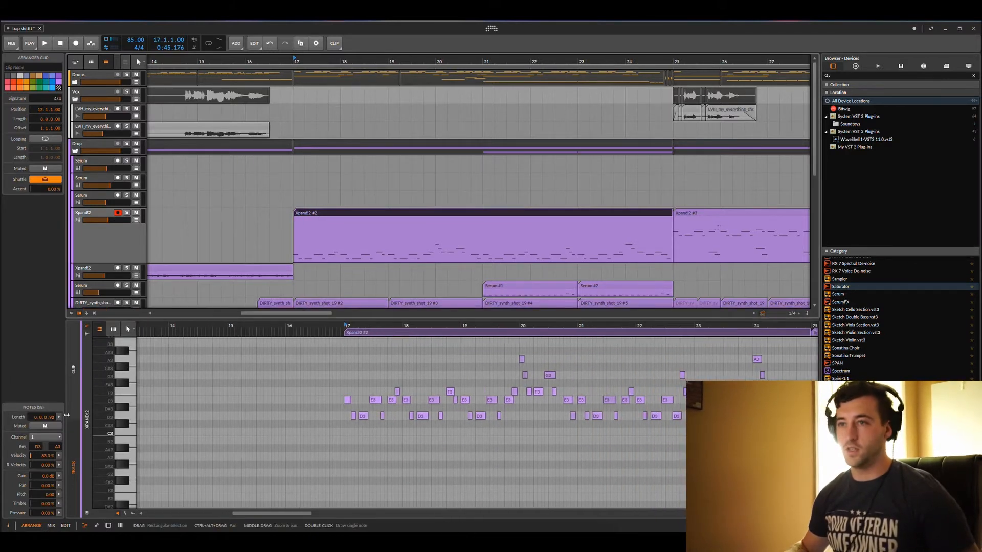
drag(106, 418, 114, 418)
drag(363, 323, 334, 329)
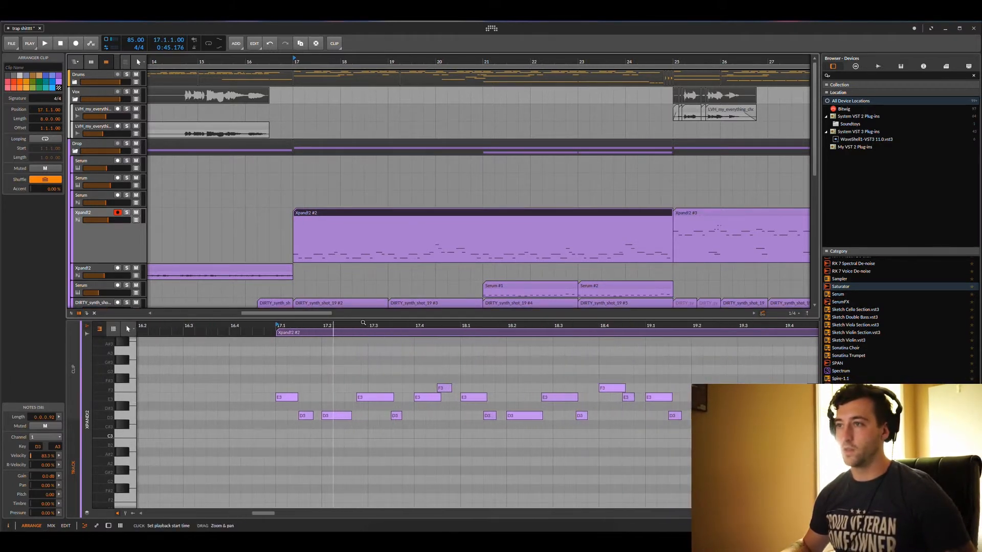
Audition the first notes of the Xpand!2 #2 melody one by one, from the opening E3 to the E3 at 17.4.
click(283, 398)
click(304, 415)
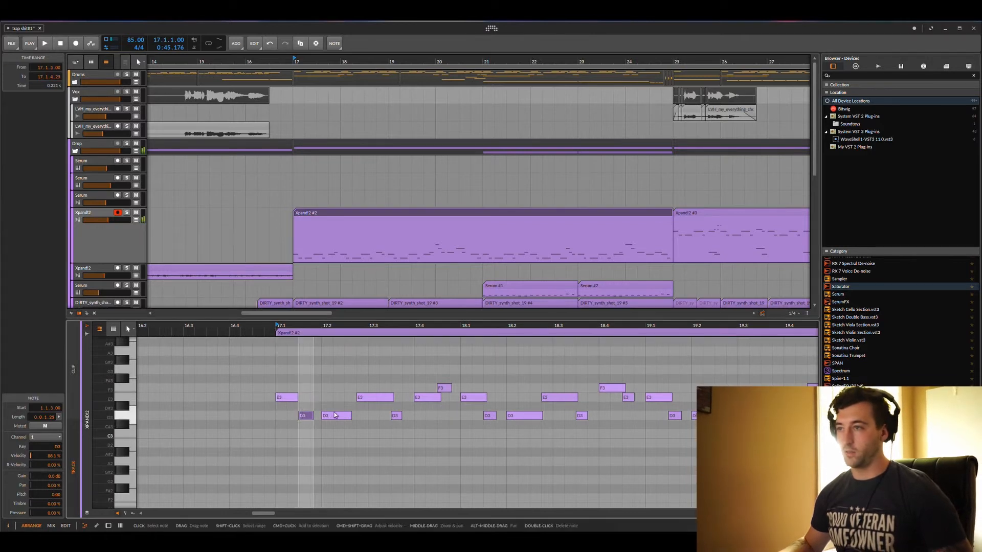
click(333, 416)
click(376, 399)
click(397, 416)
click(422, 398)
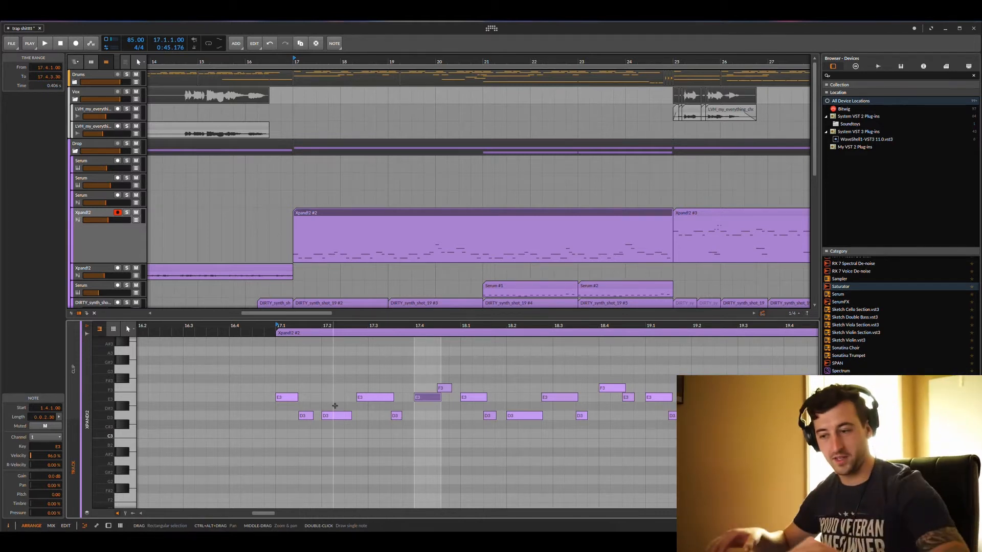
Reopen the Xpand!2 #2 clip's notes and show the velocity lane beneath them.
key(Up)
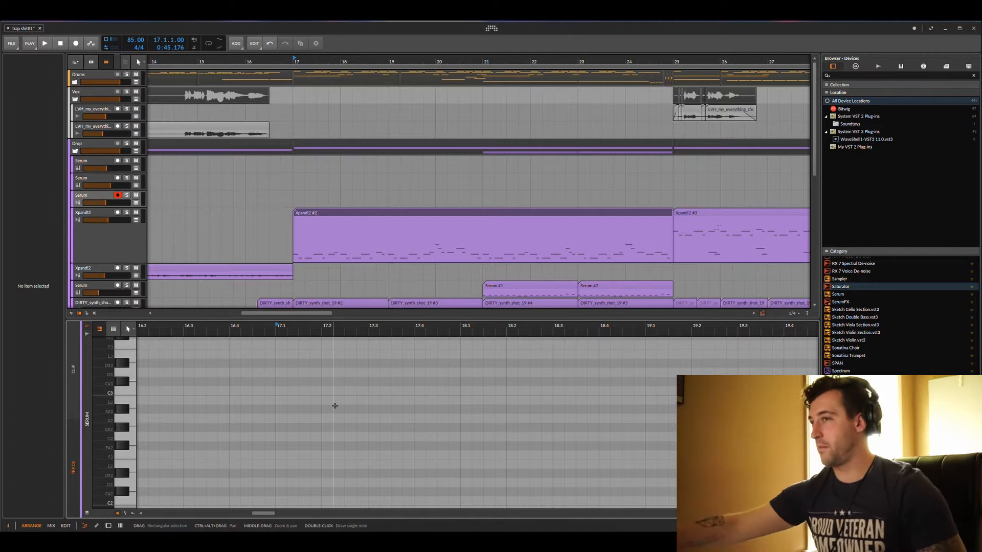
click(339, 236)
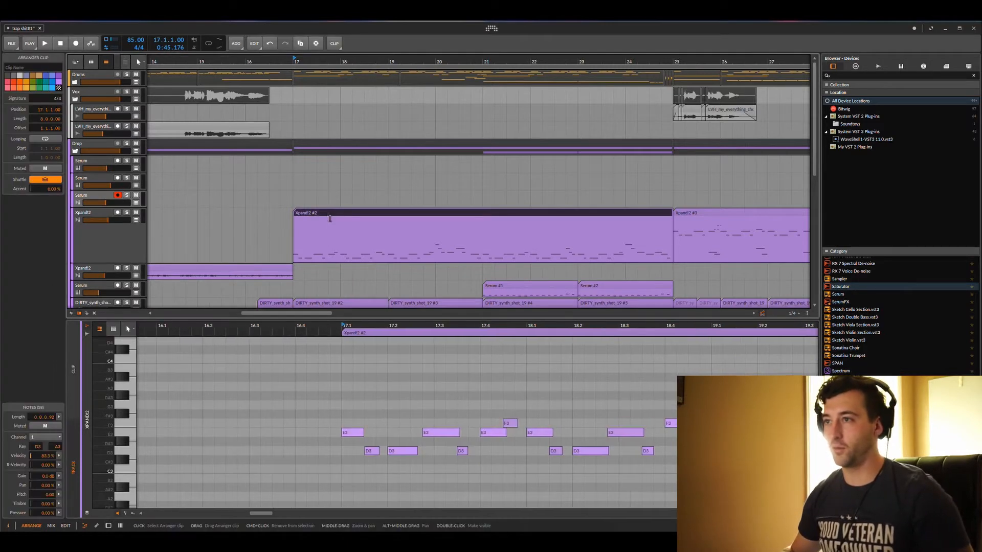
click(133, 513)
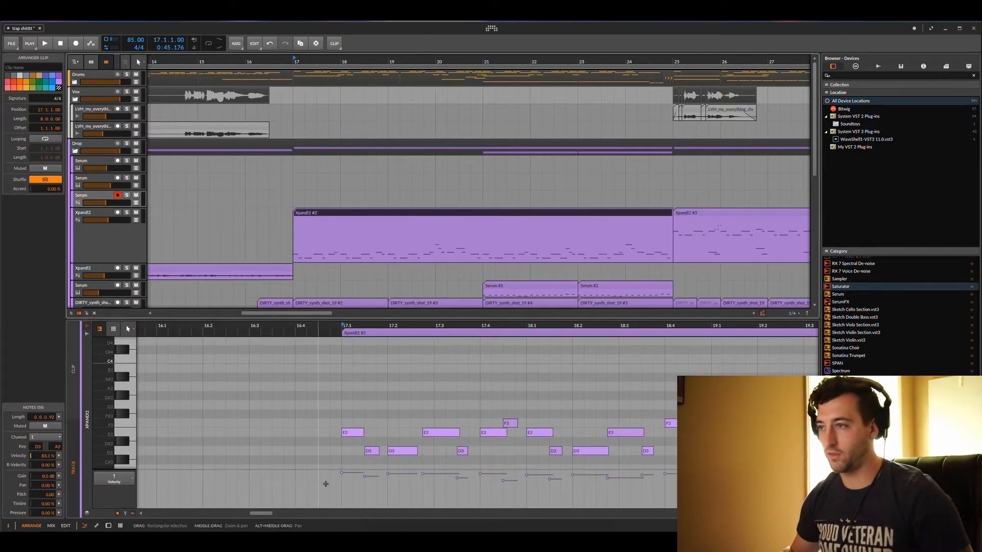
scroll(321, 480, right, 1)
scroll(322, 480, right, 1)
drag(267, 489, 555, 476)
click(358, 492)
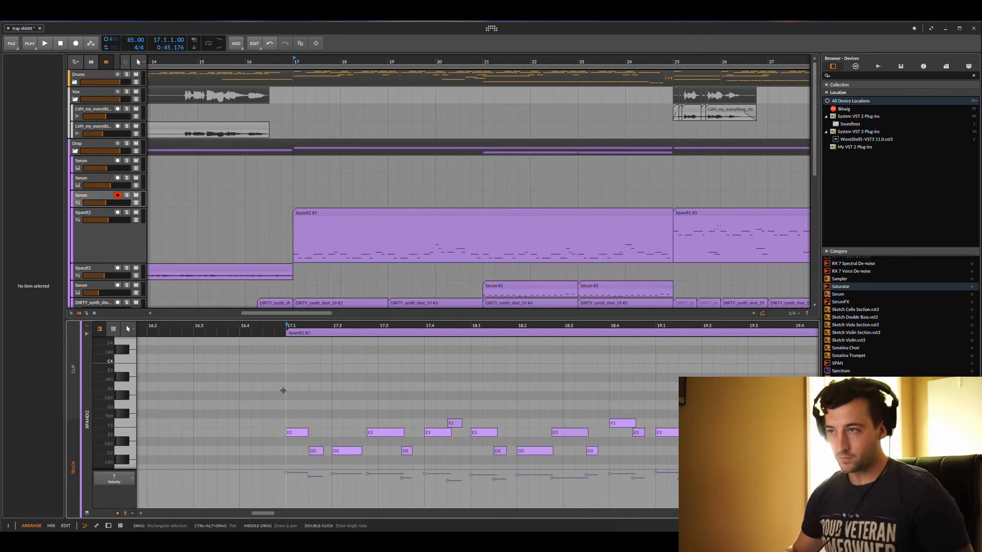
Select the Xpand!2 track that holds the melody clip and return to the clip's first notes at bar 17.
scroll(302, 427, down, 1)
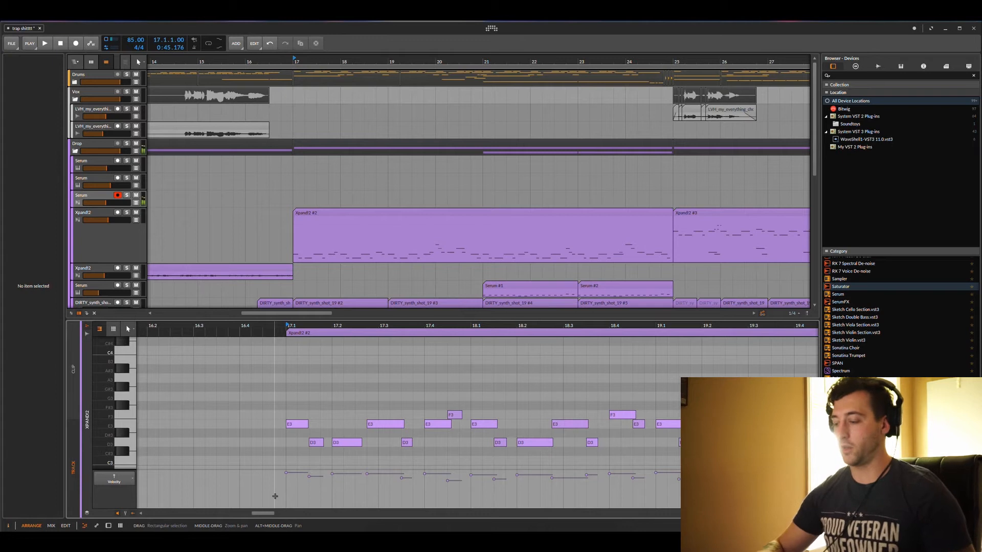
click(389, 212)
scroll(245, 184, down, 2)
click(98, 156)
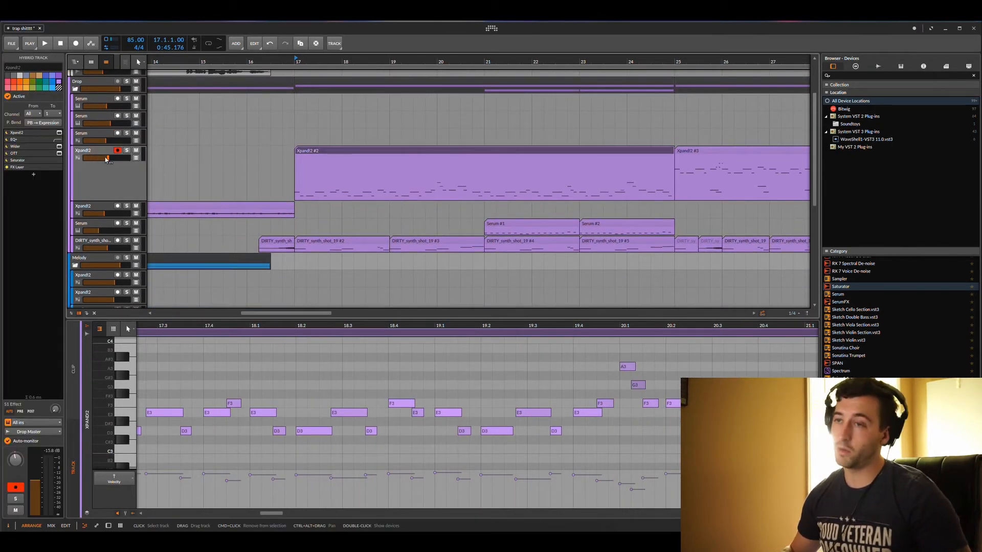
scroll(312, 460, left, 4)
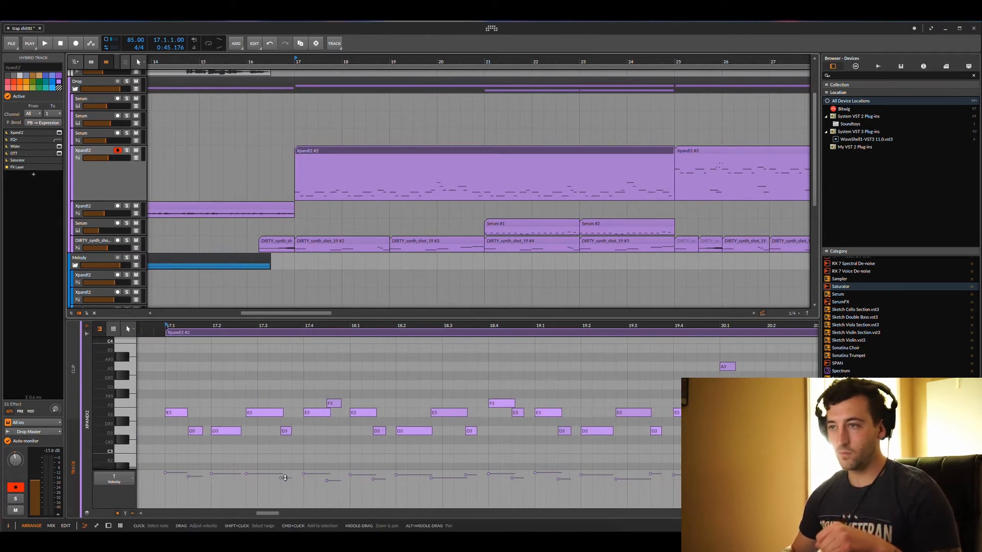
Try lowering the velocity of the short D3 note just before 17.4.
click(281, 476)
drag(281, 478, 281, 484)
click(285, 484)
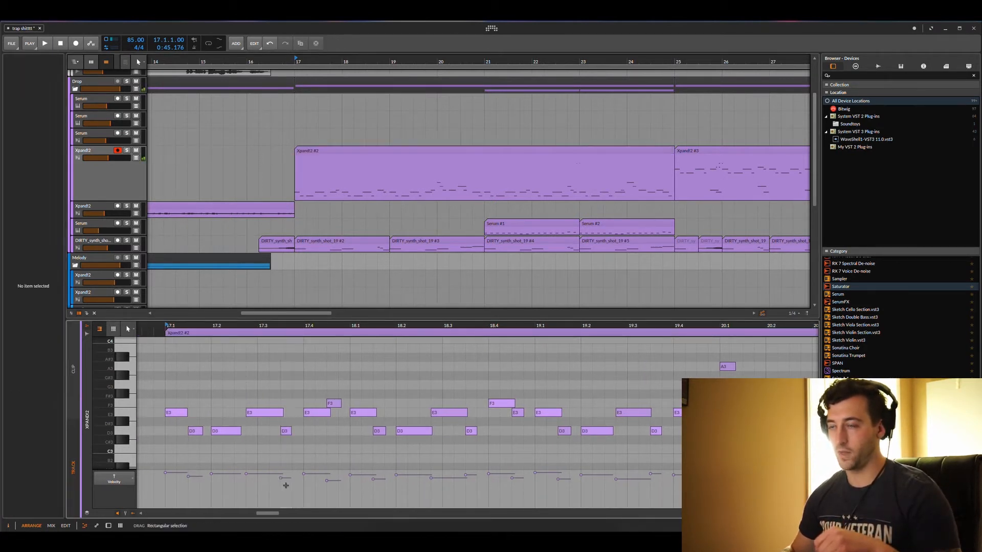
click(290, 483)
scroll(289, 473, left, 2)
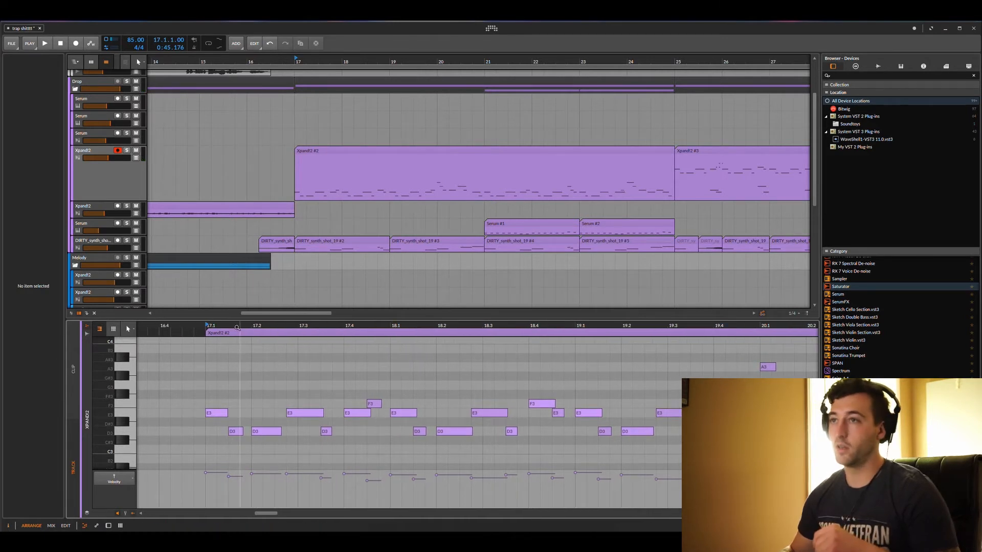
drag(240, 325, 252, 358)
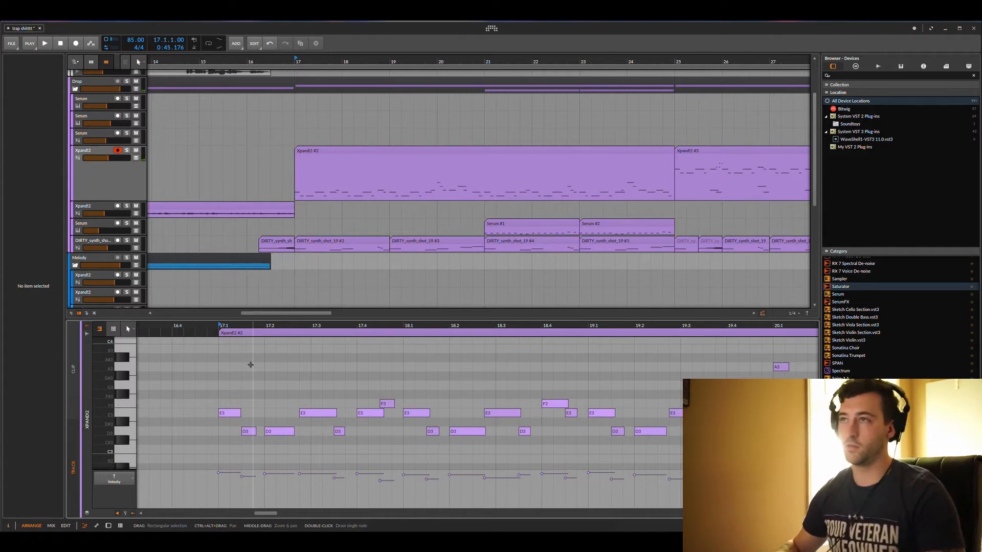
scroll(277, 269, up, 2)
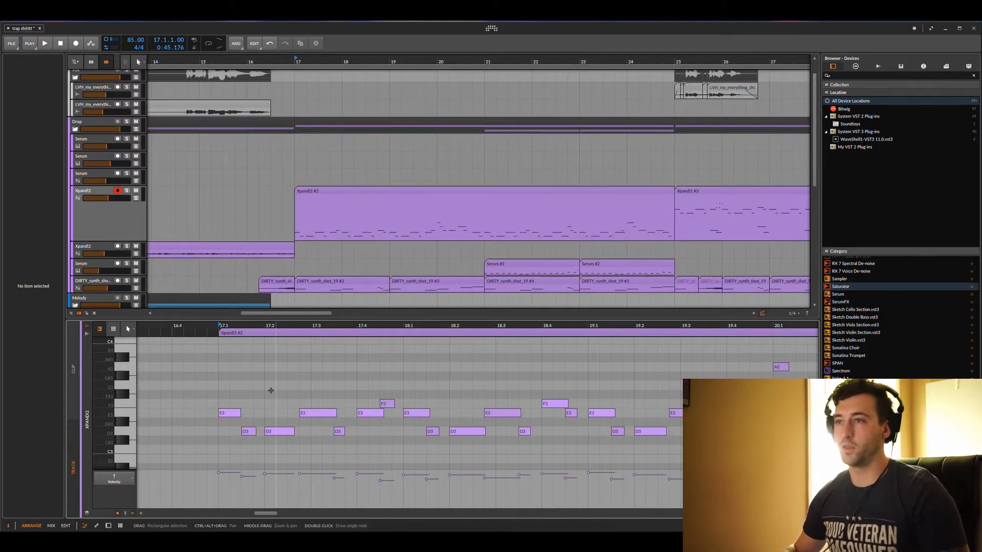
drag(238, 369, 529, 440)
right_click(309, 416)
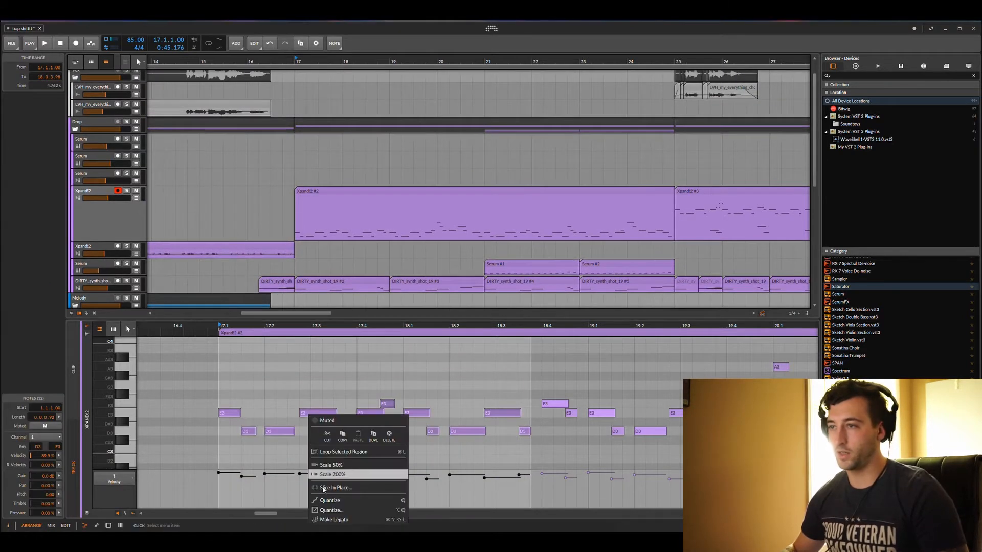
click(287, 372)
click(284, 366)
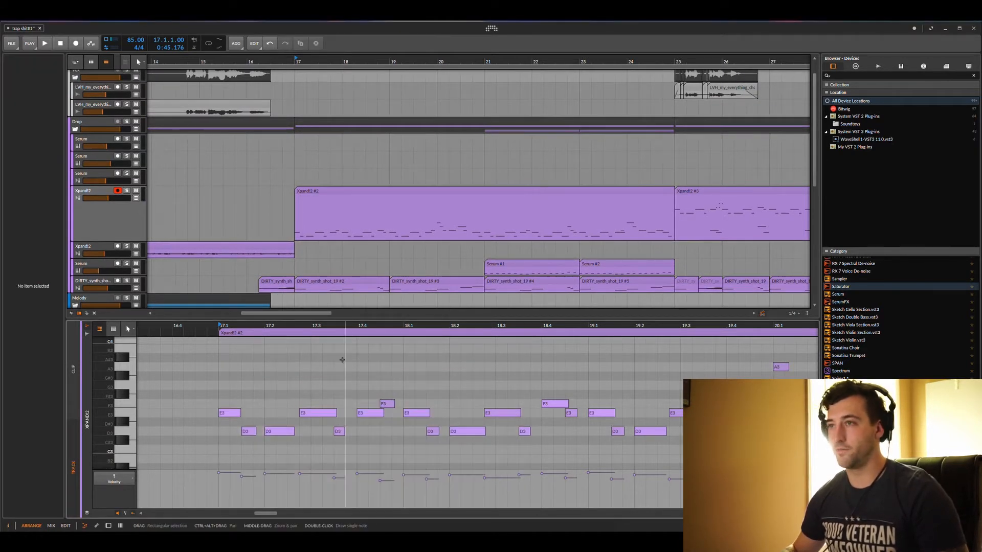
Solo the Xpand!2 track and play the start of its Xpand!2 #2 clip from bar 17.
drag(324, 328, 335, 324)
click(127, 190)
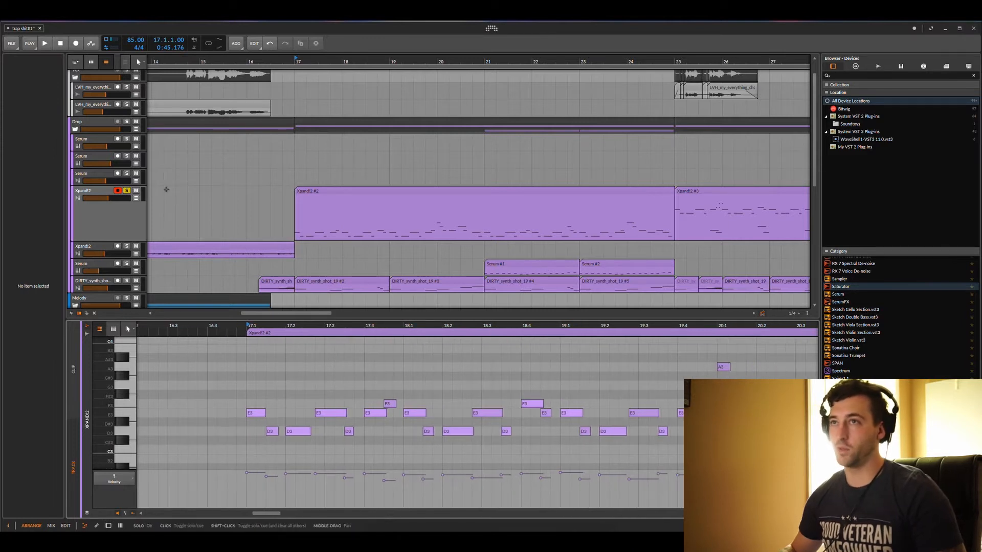
click(321, 190)
key(space)
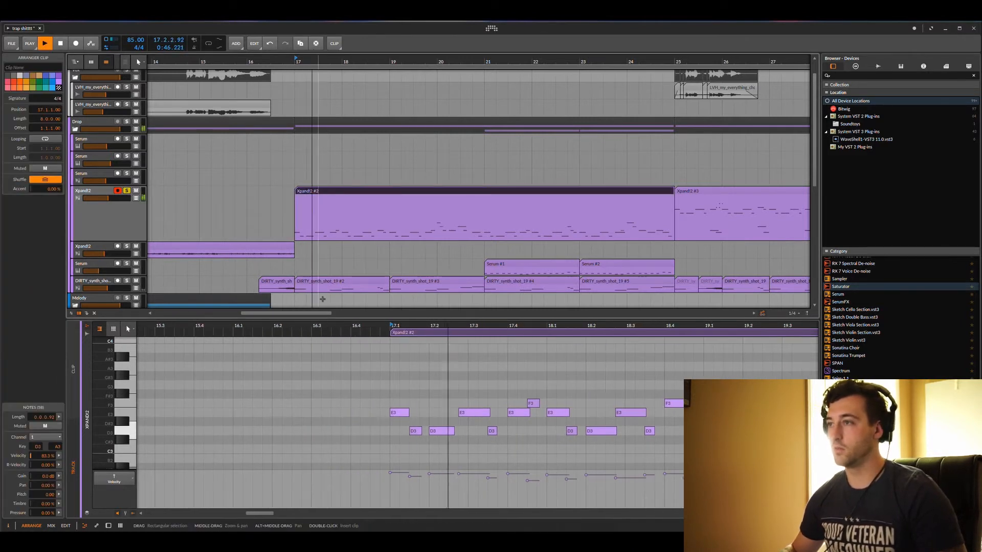
key(space)
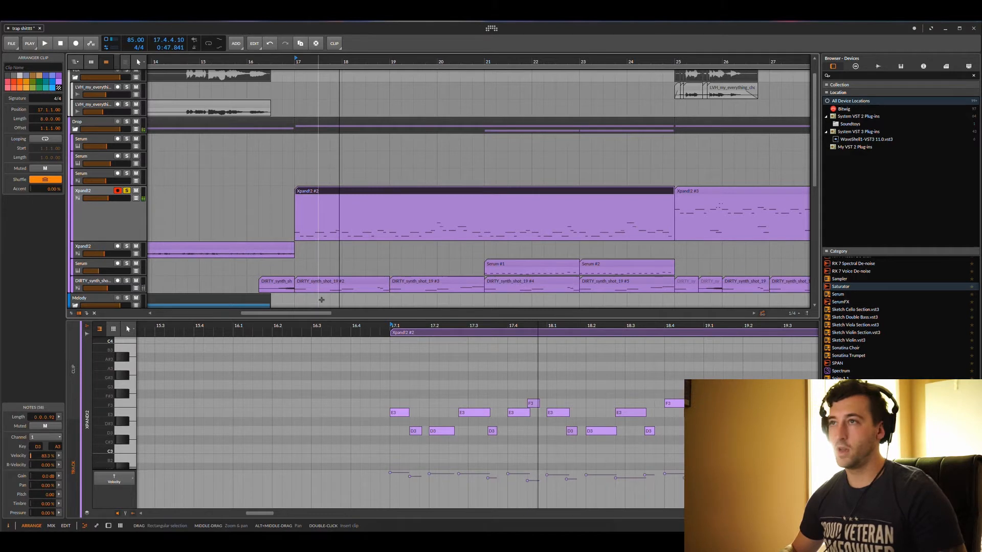
Show the Xpand!2 track's device chain and open the Xpand!2 instrument's plug-in window over the arrangement.
double_click(94, 203)
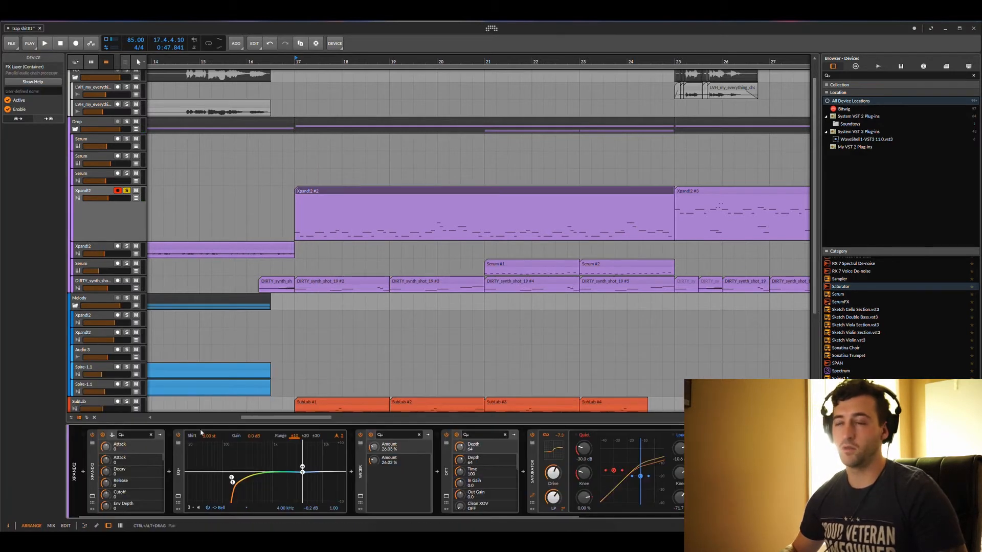
click(92, 496)
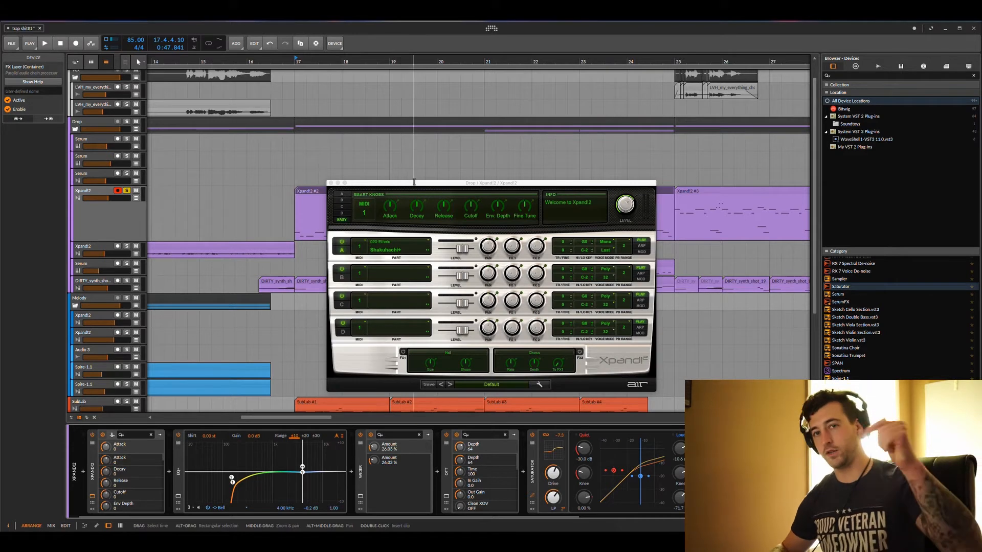
drag(450, 184, 426, 177)
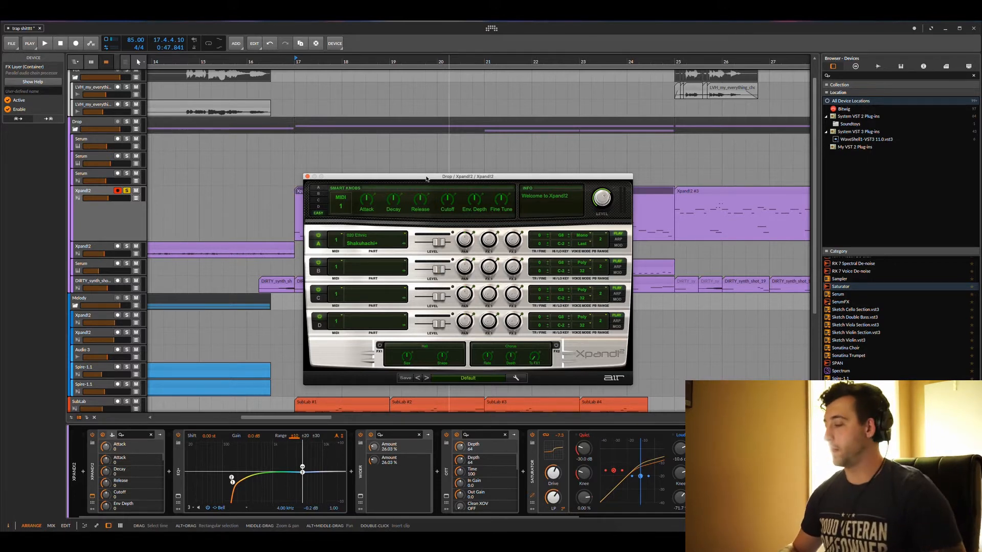
drag(453, 183, 431, 174)
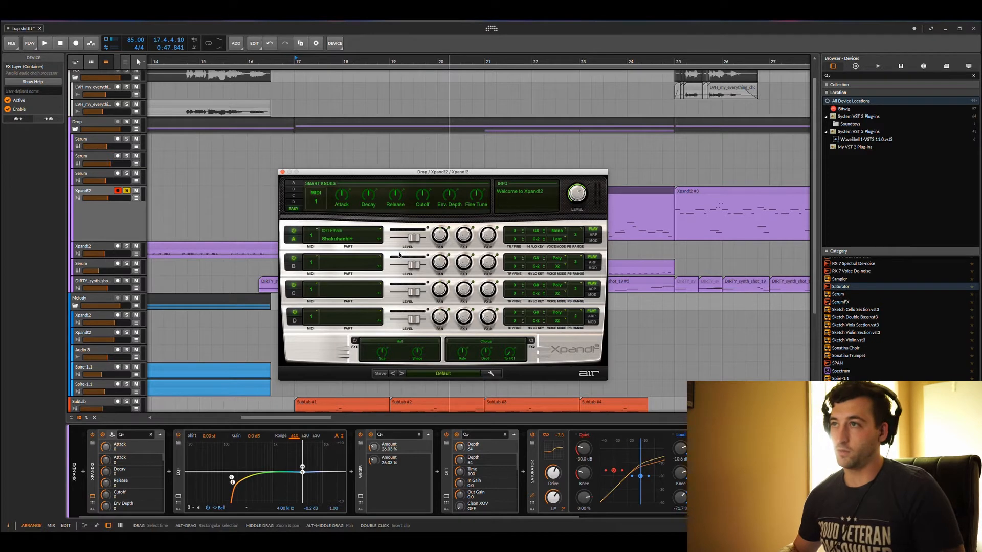
Browse the sound categories of Xpand!2 part A as far as the Shakuhachi+ preset under 020 Ethnic, leaving the choice as is.
click(332, 233)
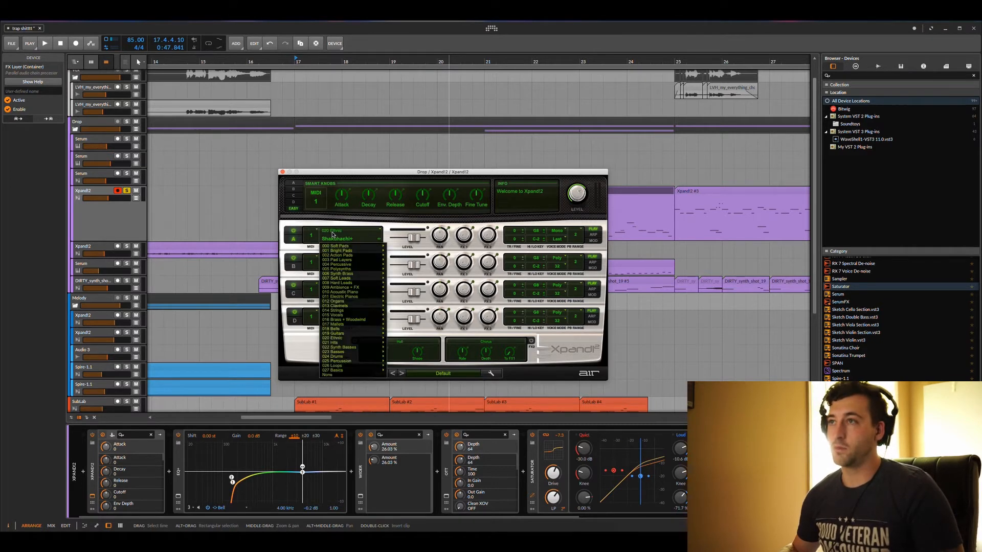
click(332, 232)
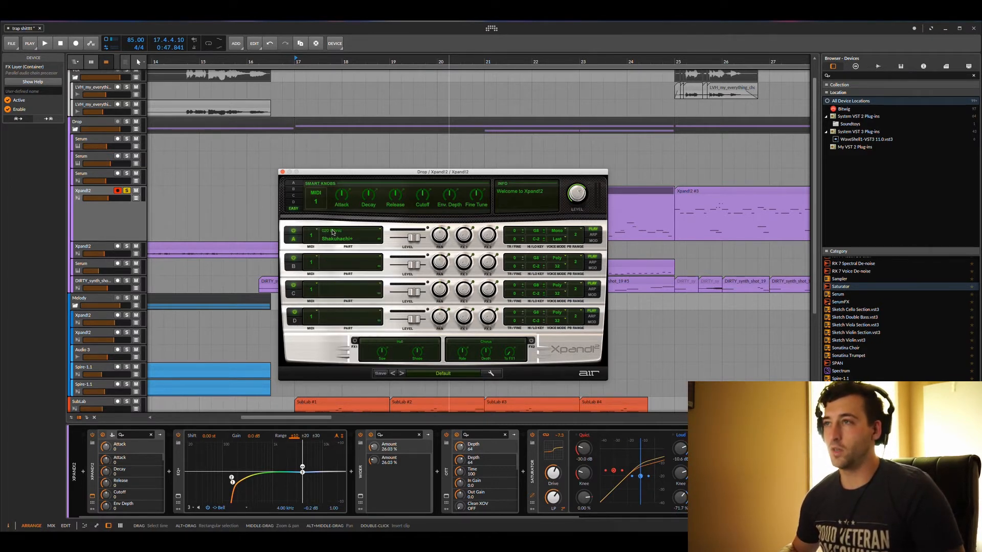
click(345, 314)
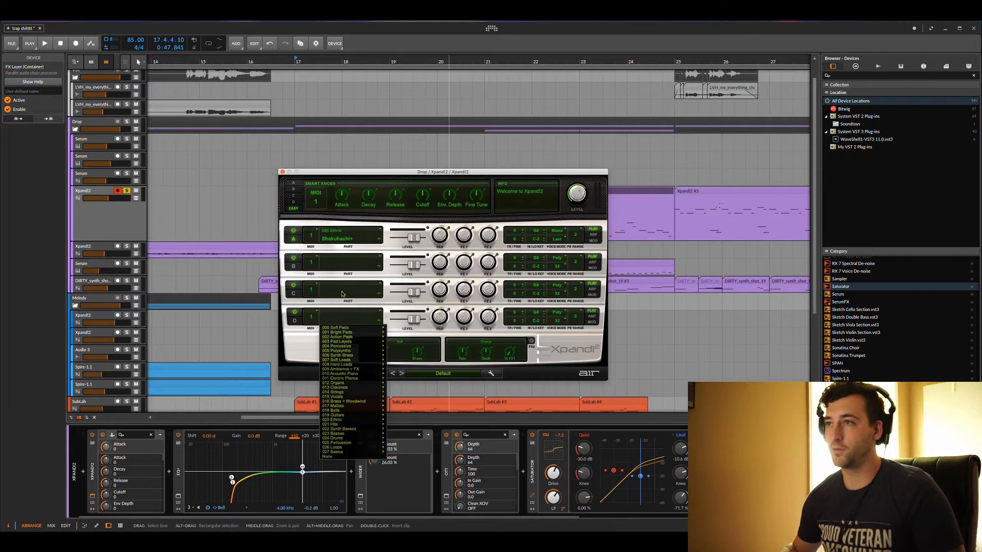
click(344, 290)
click(355, 233)
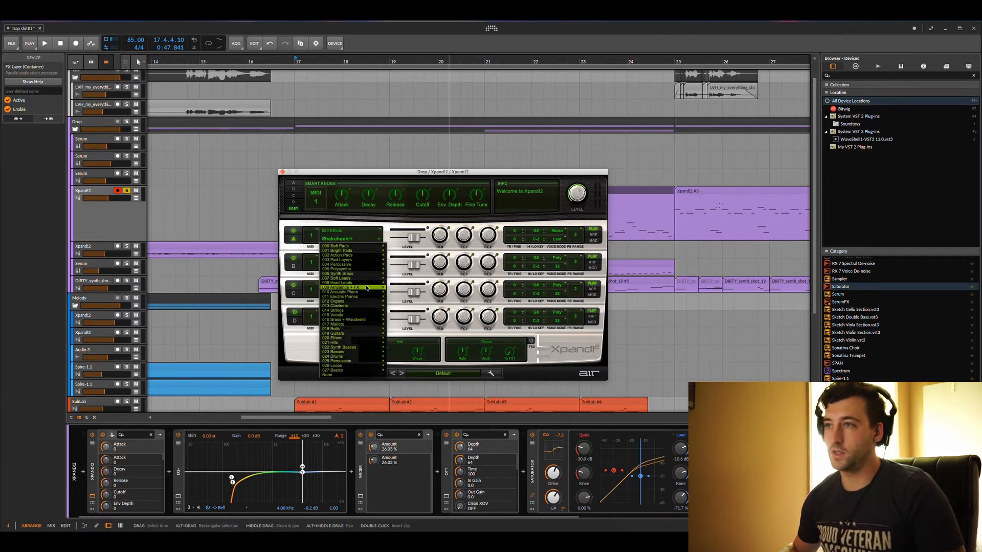
mouse_move(359, 320)
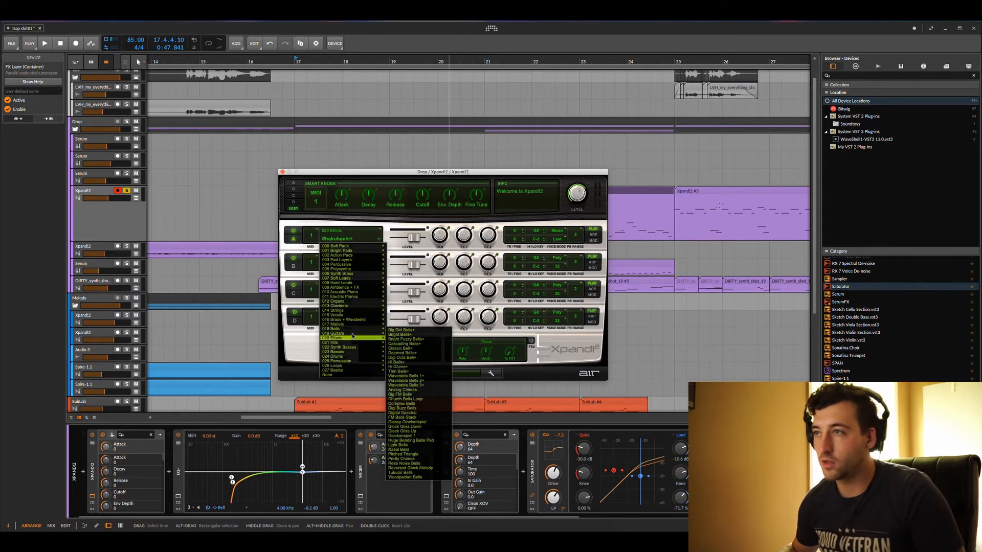
mouse_move(361, 339)
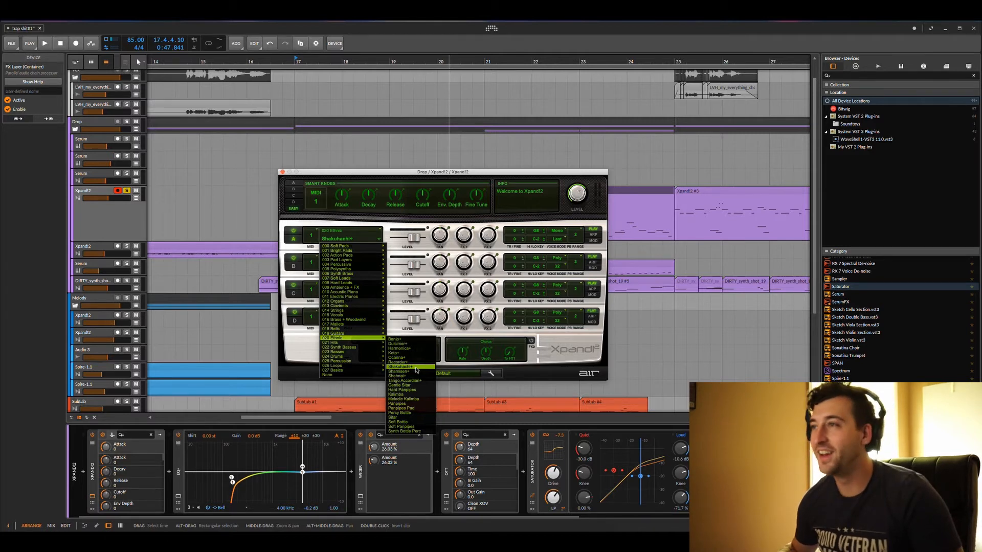
click(393, 279)
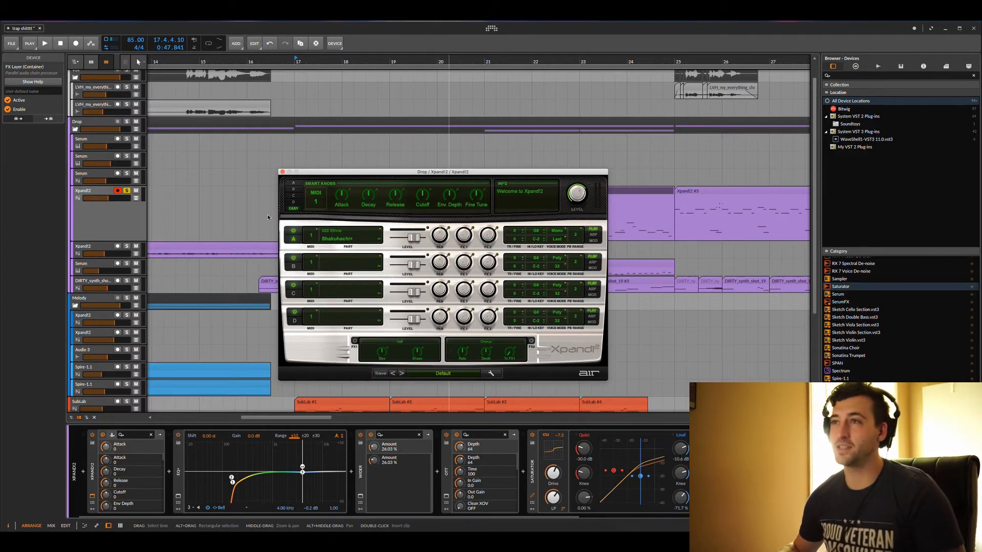
Close the Xpand!2 window and, in the expanded EQ+, set the low-cut to 172 Hz and the 4 kHz bell to -0.4 dB with Q 0.98.
click(283, 172)
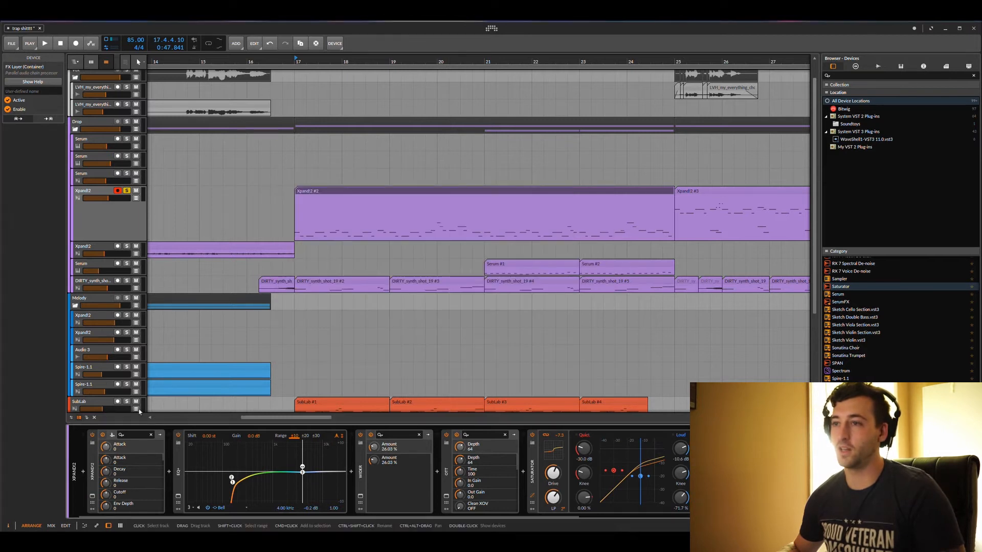
click(178, 497)
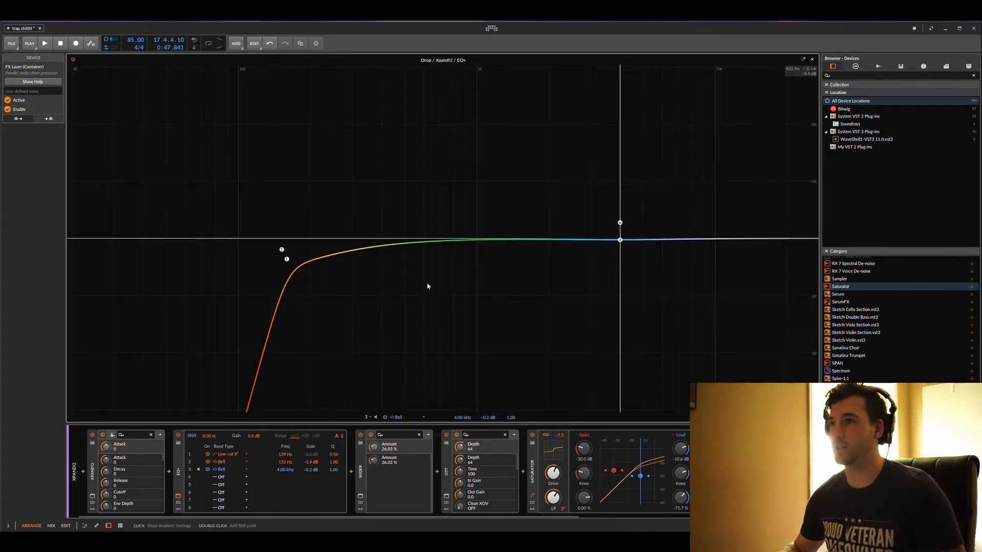
drag(287, 261, 296, 261)
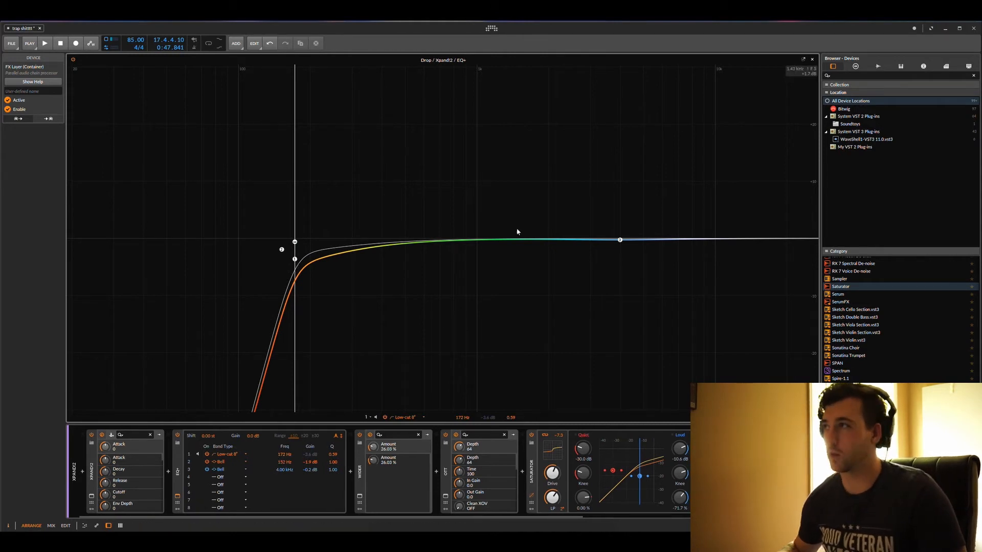
click(620, 240)
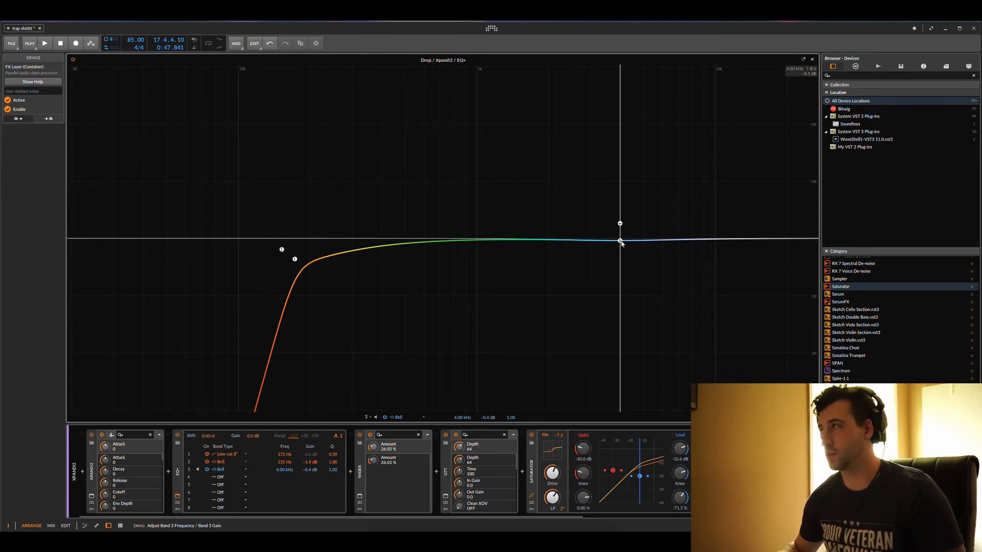
scroll(621, 241, down, 2)
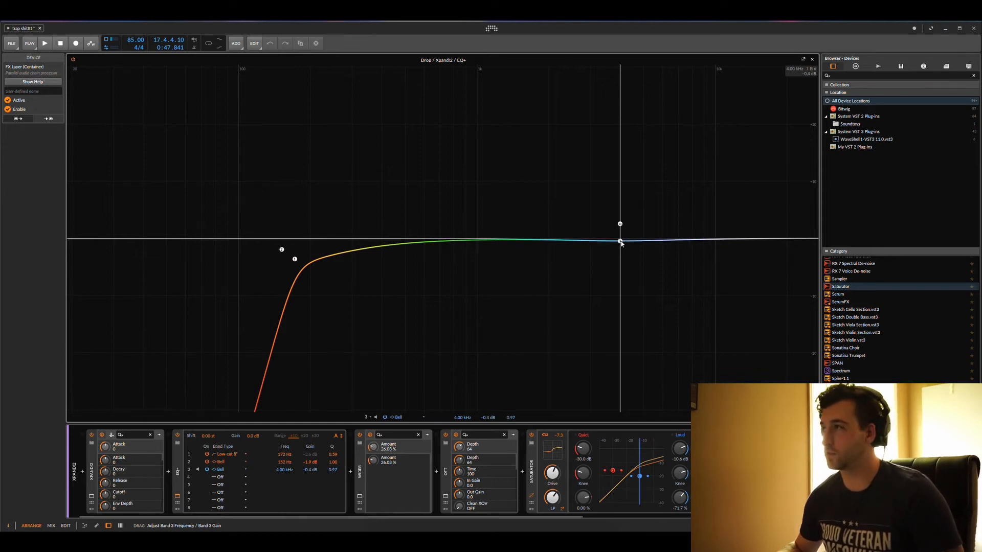
click(178, 496)
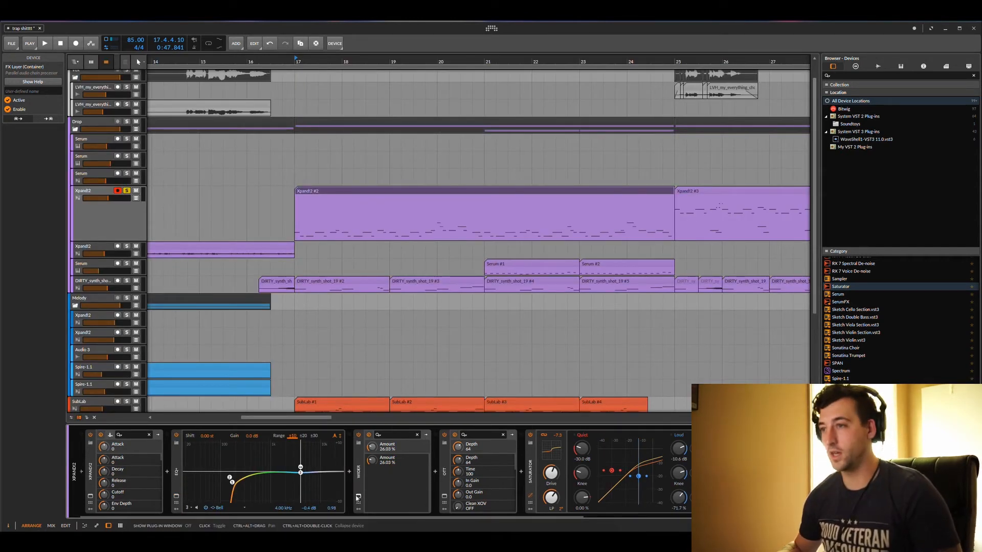
Open the Wider plug-in window from the Xpand!2 chain and place it over the arrangement for inspection.
scroll(357, 497, down, 3)
scroll(357, 478, up, 2)
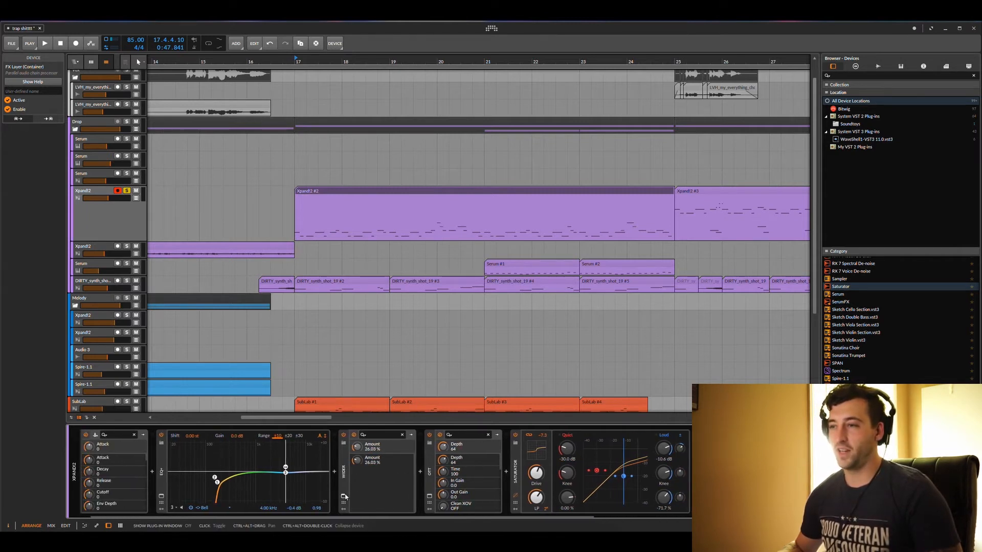
click(344, 496)
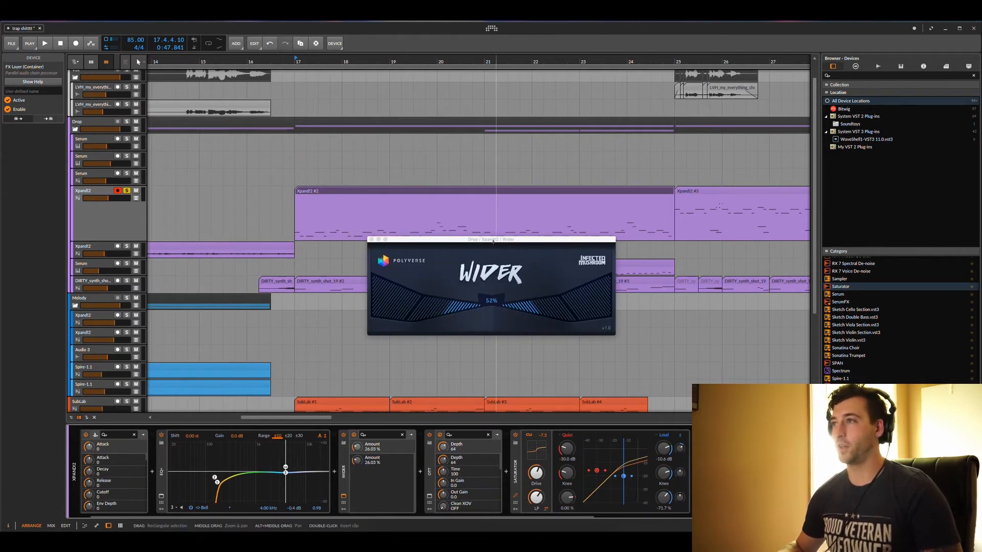
drag(501, 238, 471, 253)
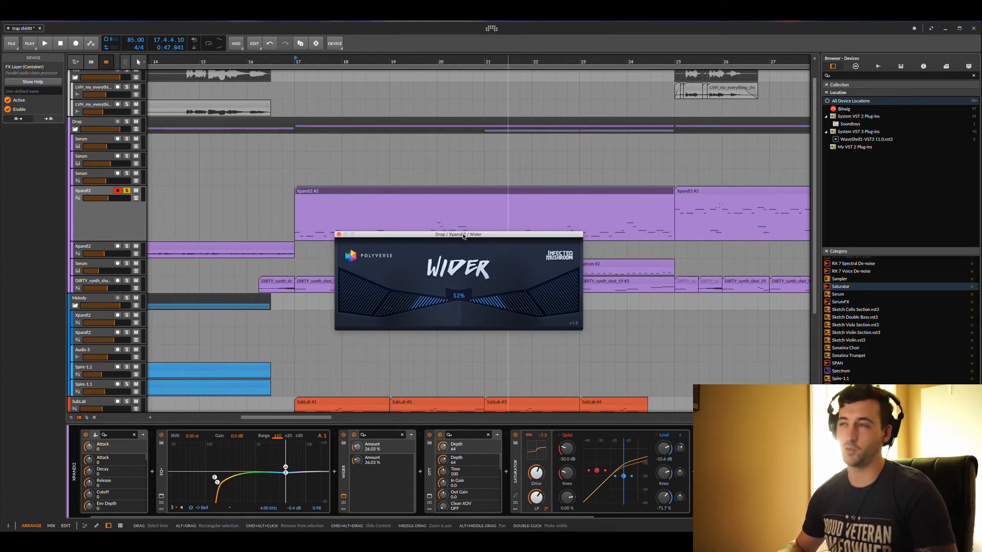
Collapse the OTT, Saturator, FX Layer and EQ+ devices in the Xpand!2 track's chain.
click(431, 473)
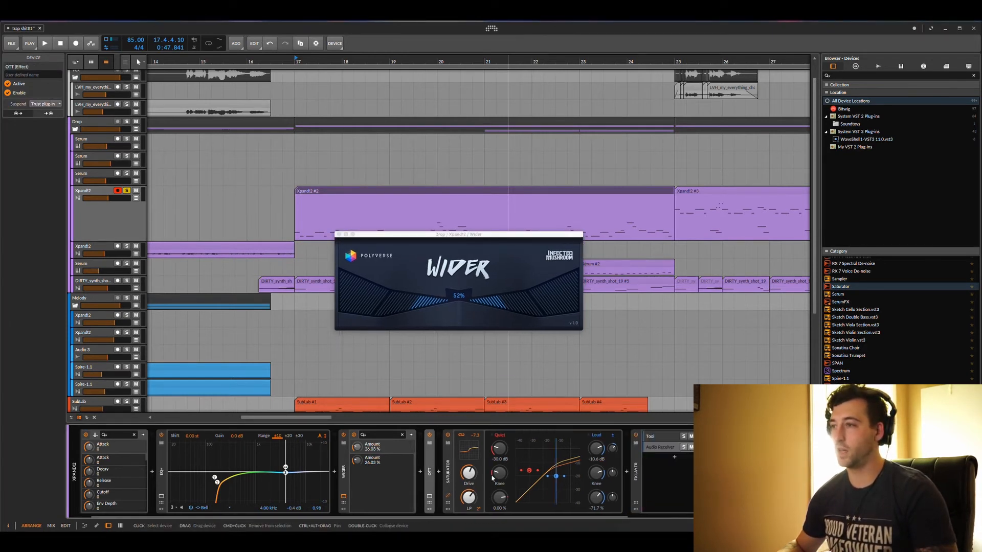
click(447, 473)
click(464, 475)
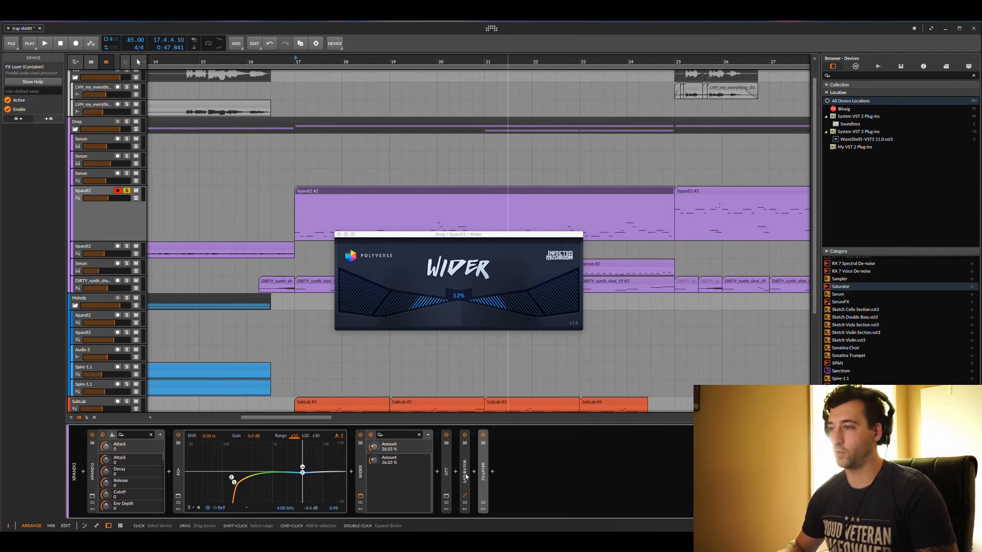
click(180, 462)
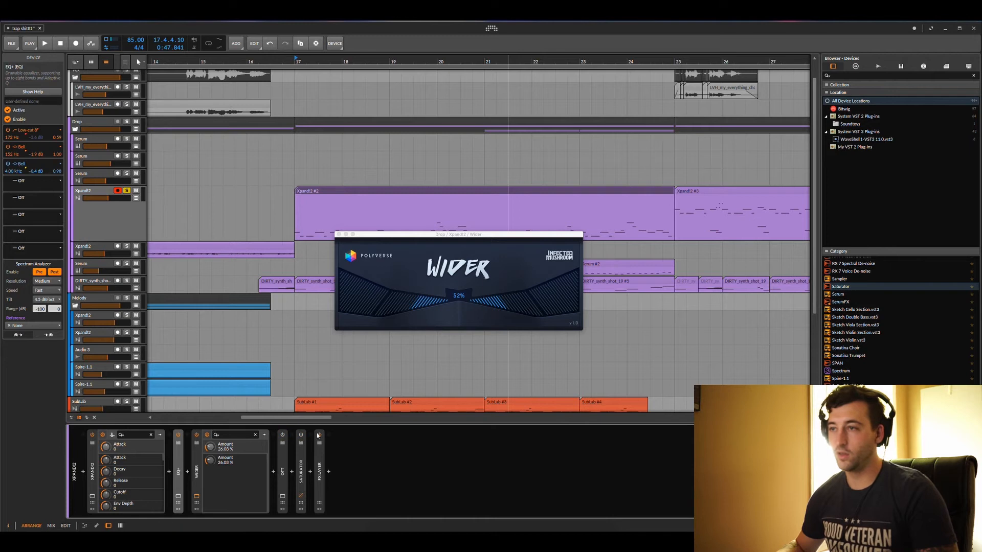
Audition the Xpand!2 #2 clip from bar 17 with Wider bypassed, and again with Wider enabled.
click(311, 192)
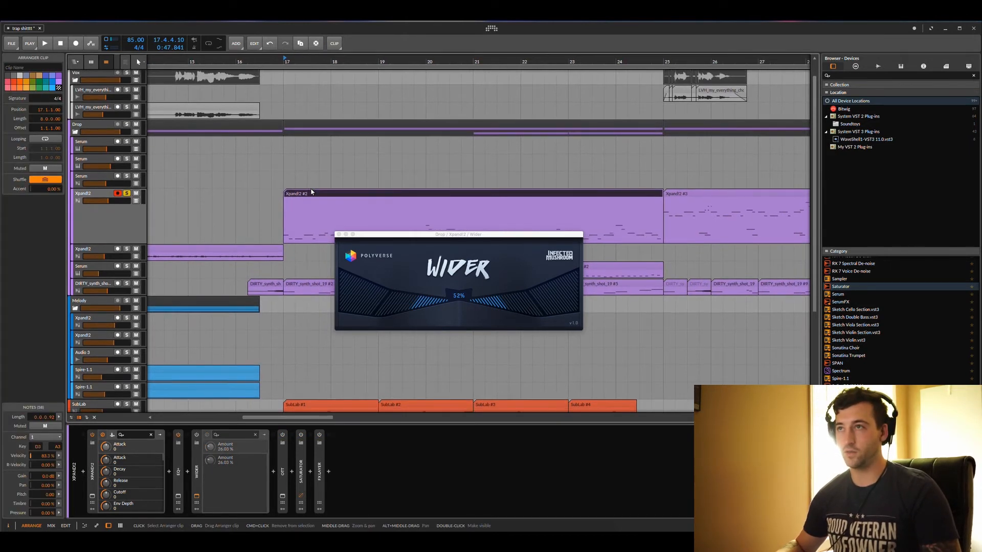
key(space)
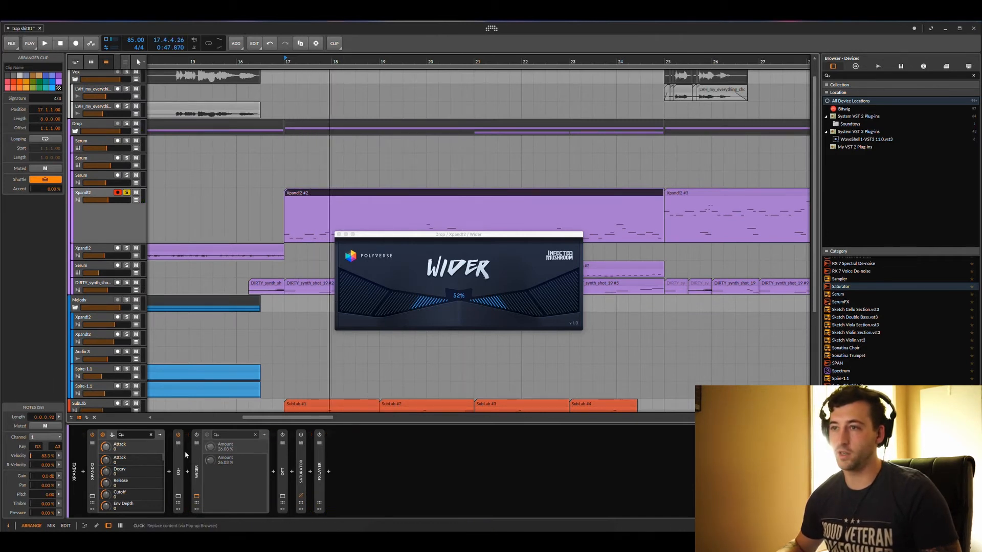
click(197, 435)
key(space)
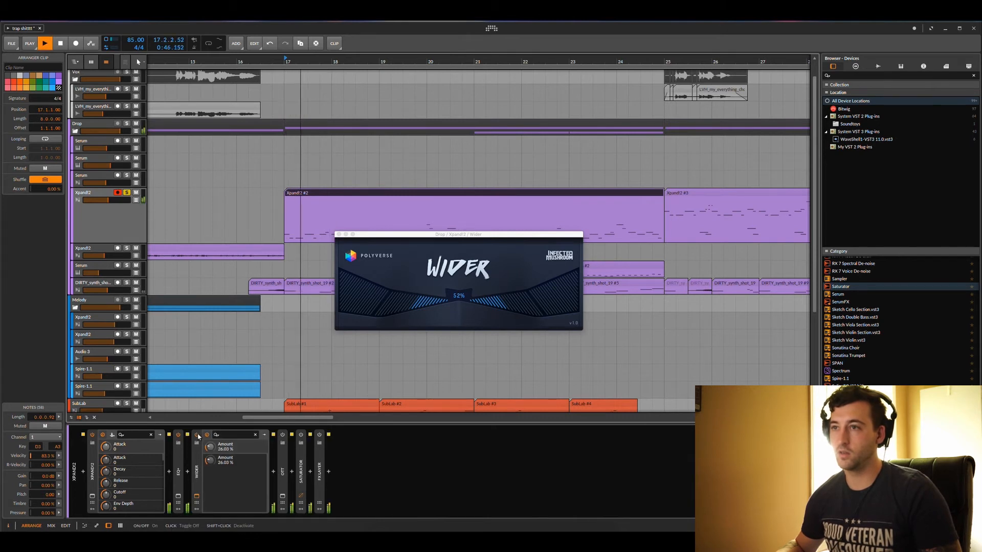
key(space)
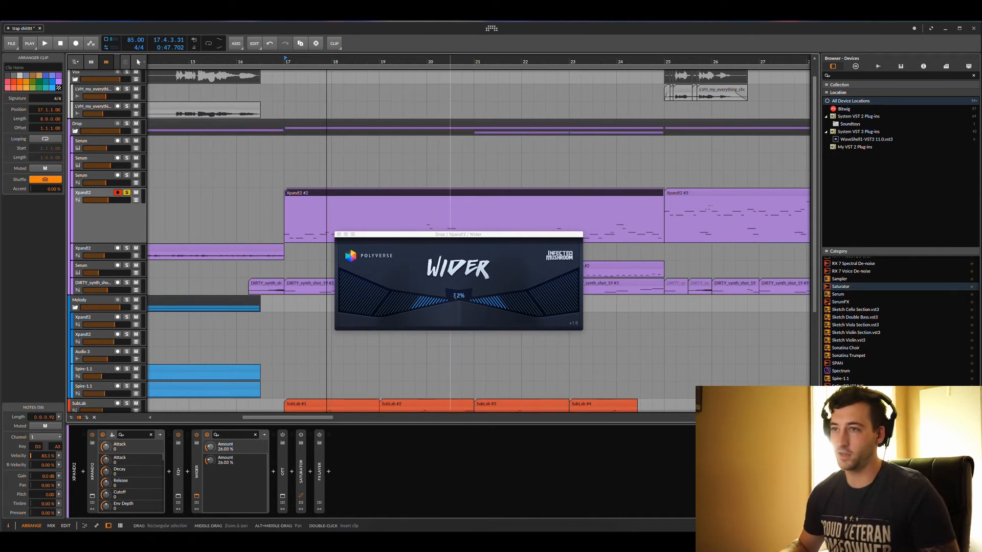
Try adjusting the Wider amount, replay the clip from bar 17 and close the Wider window.
mouse_move(456, 297)
mouse_down()
mouse_move(459, 339)
mouse_move(452, 265)
mouse_move(450, 299)
mouse_up()
key(space)
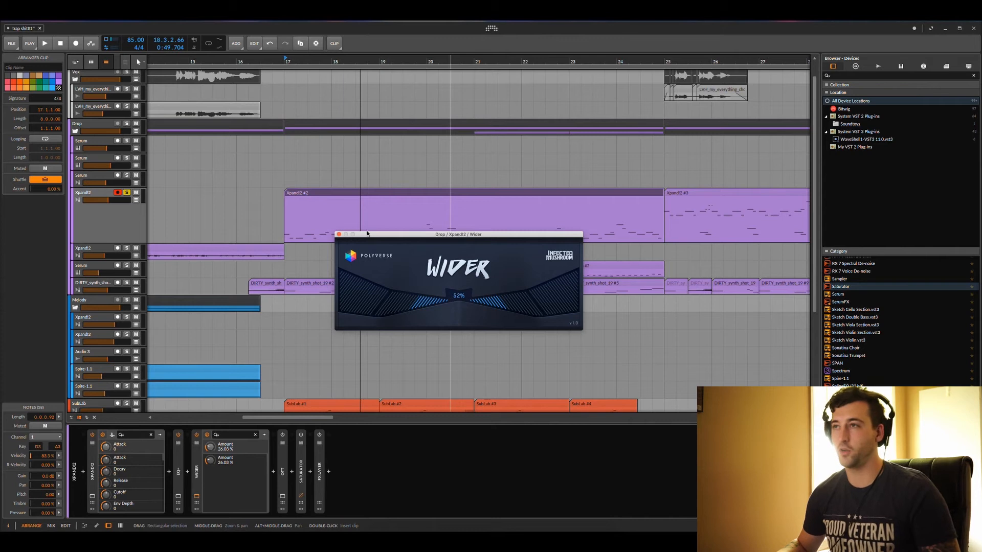
click(339, 236)
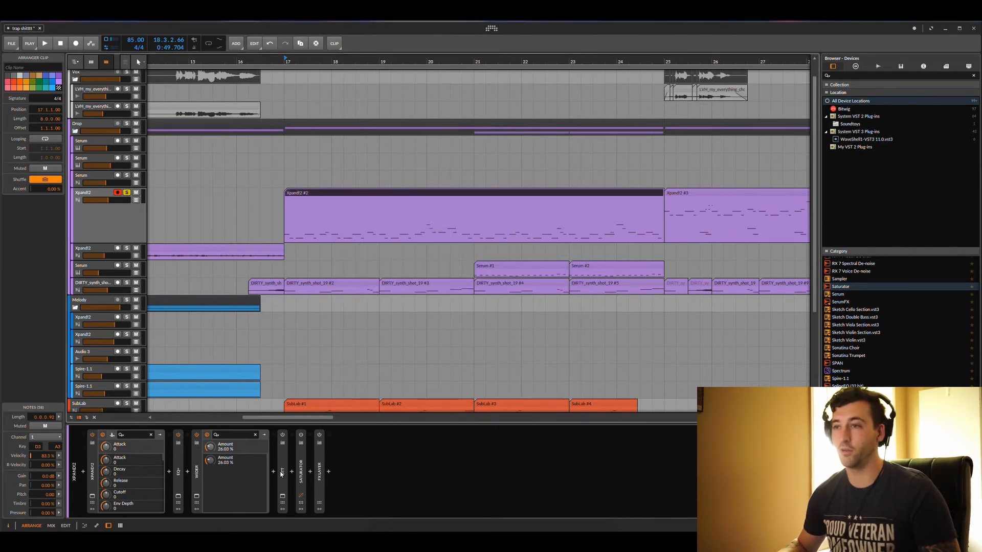
Expand and enable OTT, set its depth to 60% in the plug-in window and close that window.
click(282, 494)
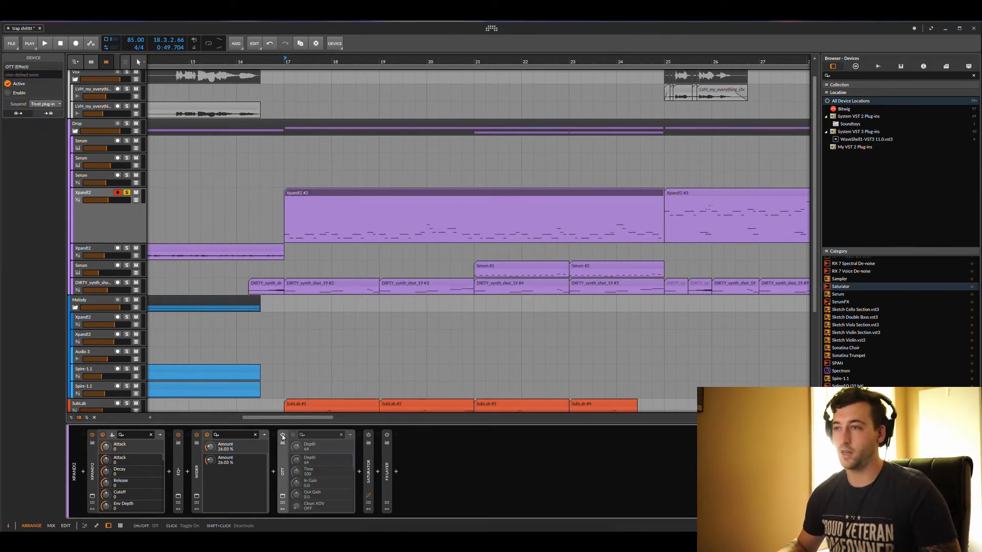
click(282, 495)
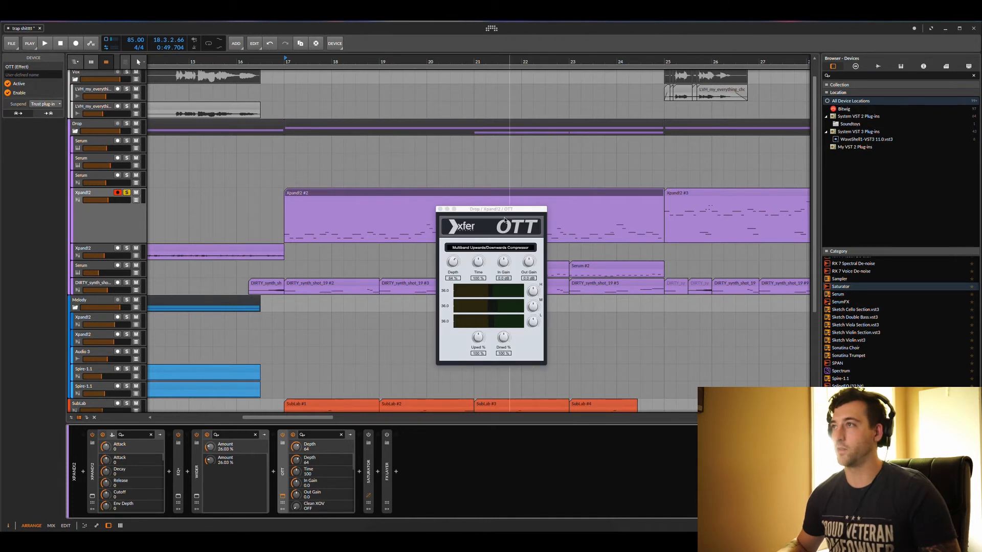
drag(502, 209, 473, 204)
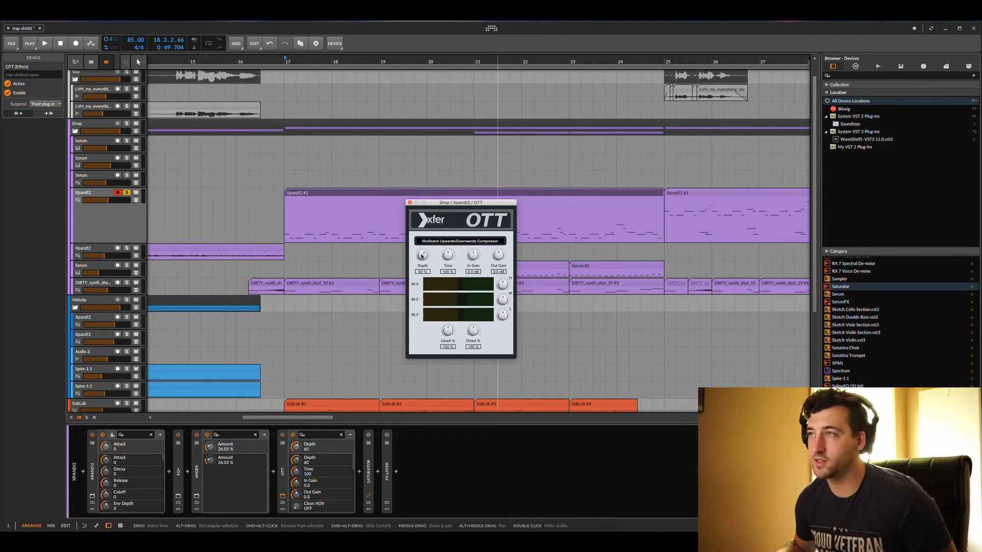
scroll(393, 223, up, 1)
click(408, 203)
Play the Xpand!2 #2 clip from bar 17 to hear the lead with OTT enabled.
click(384, 202)
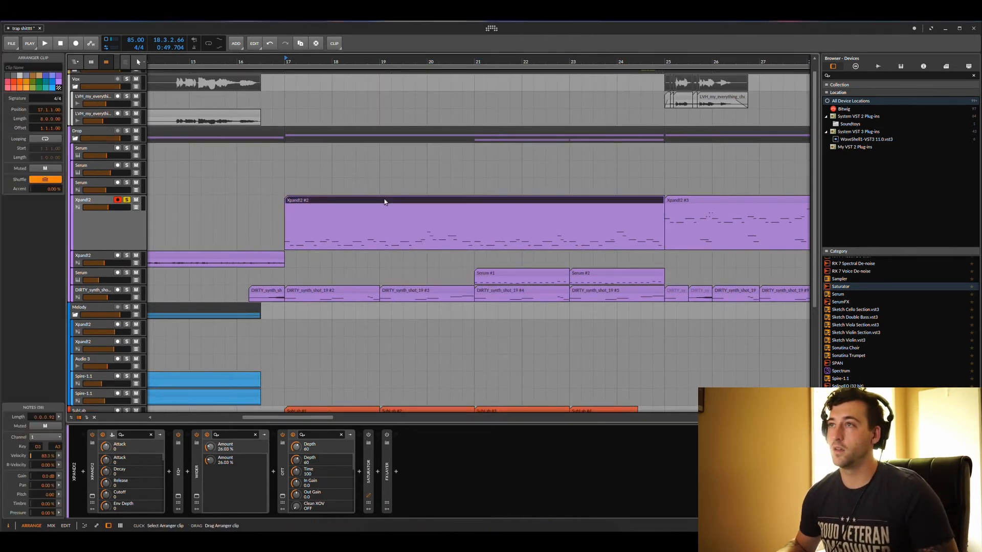
key(space)
scroll(329, 342, down, 5)
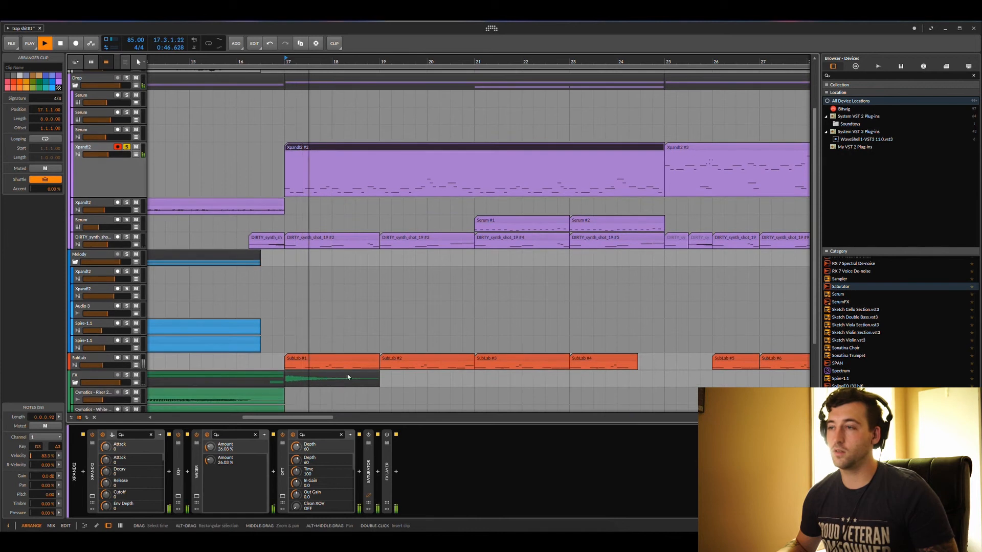
scroll(347, 363, up, 8)
Enable the Saturator and the FX Layer, and show the FX Layer's Audio Receiver chain with its reverb and dynamics.
double_click(369, 470)
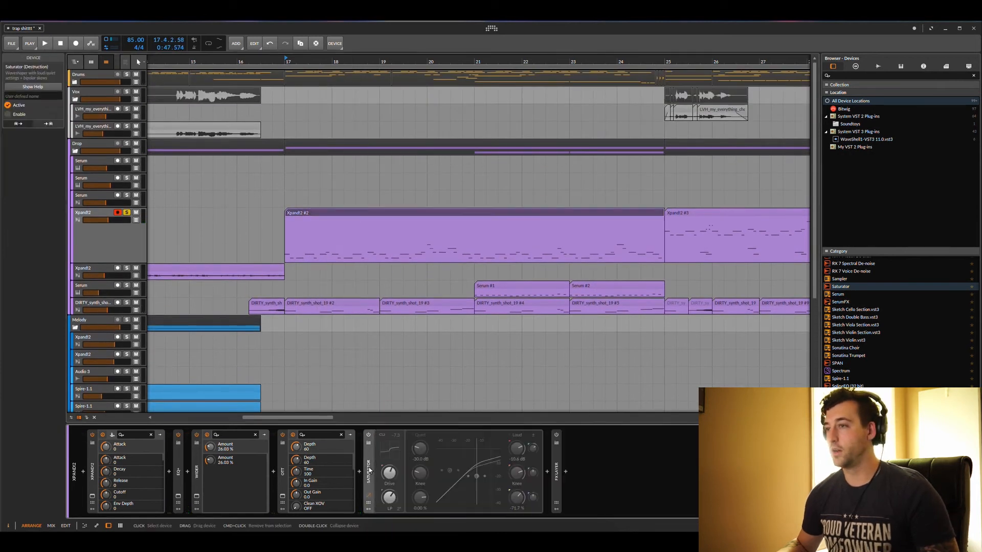
click(369, 436)
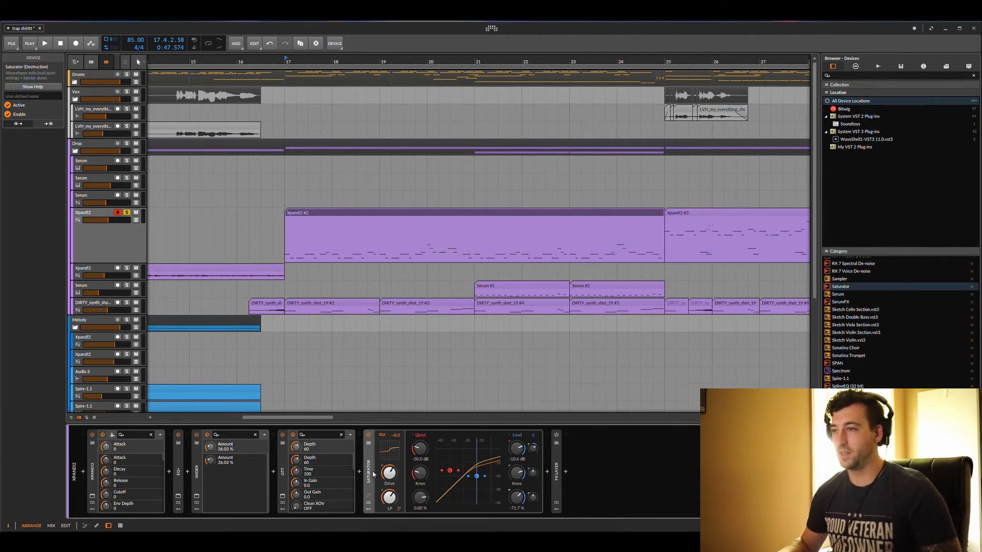
click(373, 473)
double_click(390, 469)
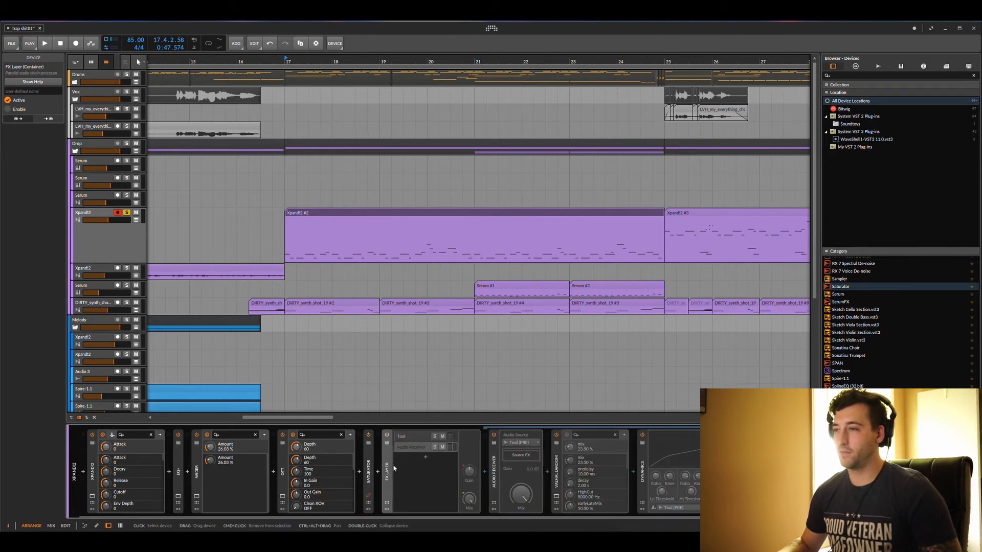
click(406, 448)
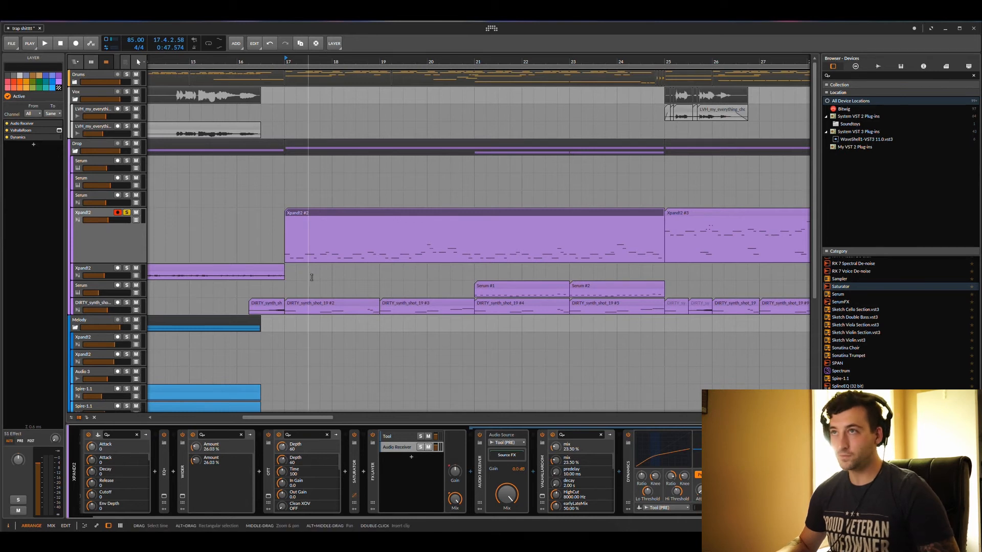
Highlight the first note of the Xpand!2 #2 clip and the gaps at 17.2.3.42–17.2.4.00 and 17.1.4.27–17.2.1.00.
drag(333, 61, 309, 102)
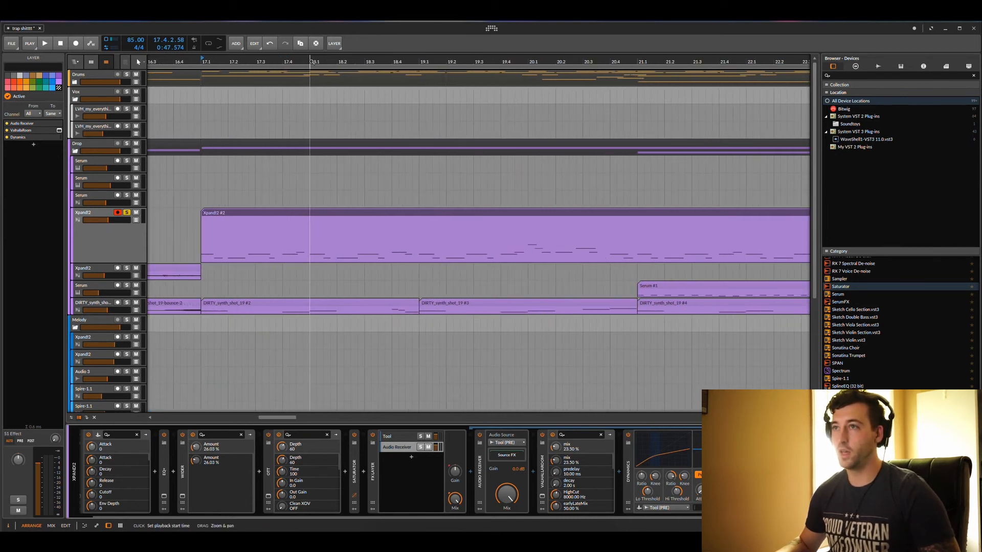
drag(425, 217, 442, 225)
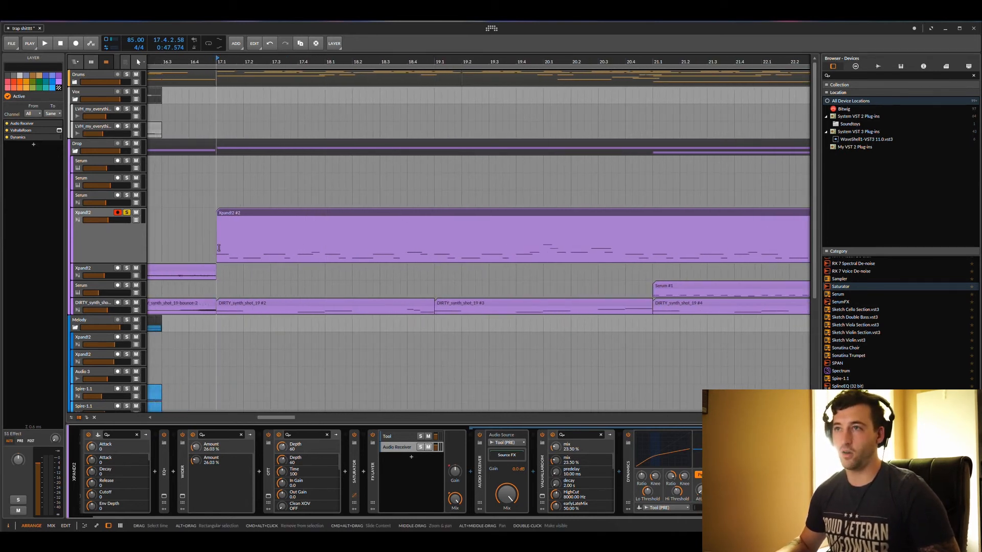
drag(217, 249, 230, 249)
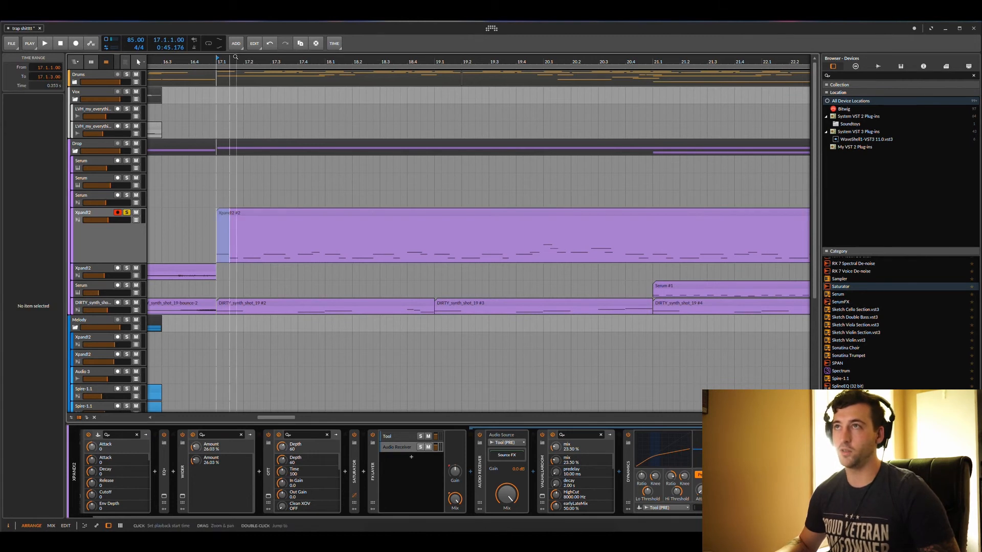
scroll(238, 179, up, 3)
click(252, 254)
drag(252, 253, 329, 254)
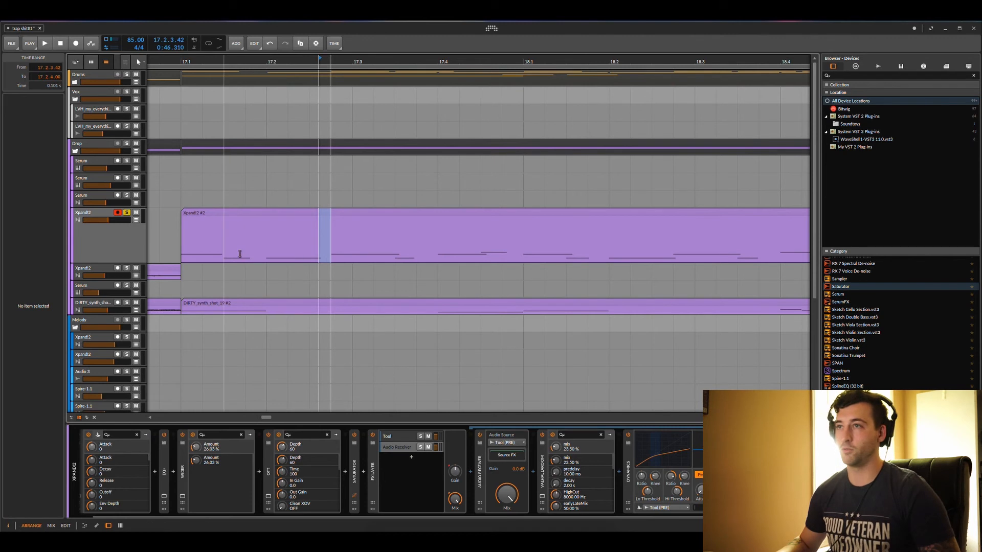
drag(251, 254, 267, 254)
scroll(333, 358, left, 1)
scroll(470, 442, left, 1)
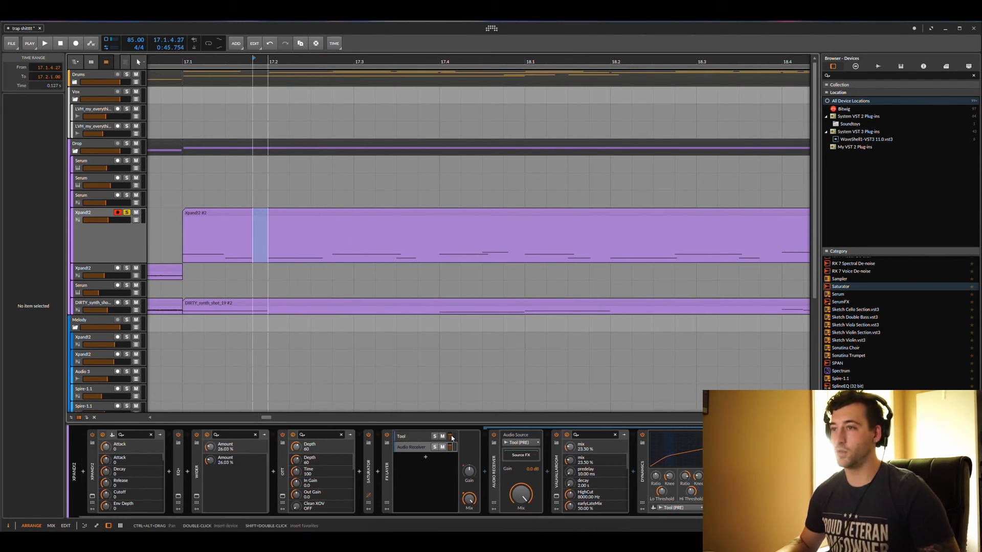
Play the Xpand!2 #2 clip from 17.1 through beat 17.4 to hear the reverb between the notes.
scroll(230, 286, left, 1)
click(178, 247)
key(space)
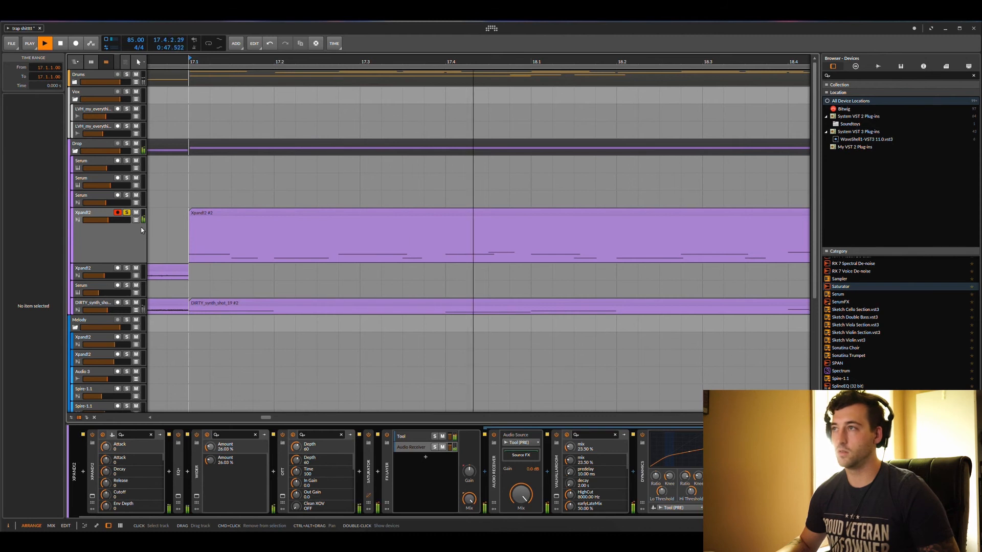
key(space)
Highlight the gaps between the notes of the Xpand!2 #2 clip across beats 17.1 to 17.4, including 17.3.4.00–17.4.1.00.
drag(422, 259, 443, 257)
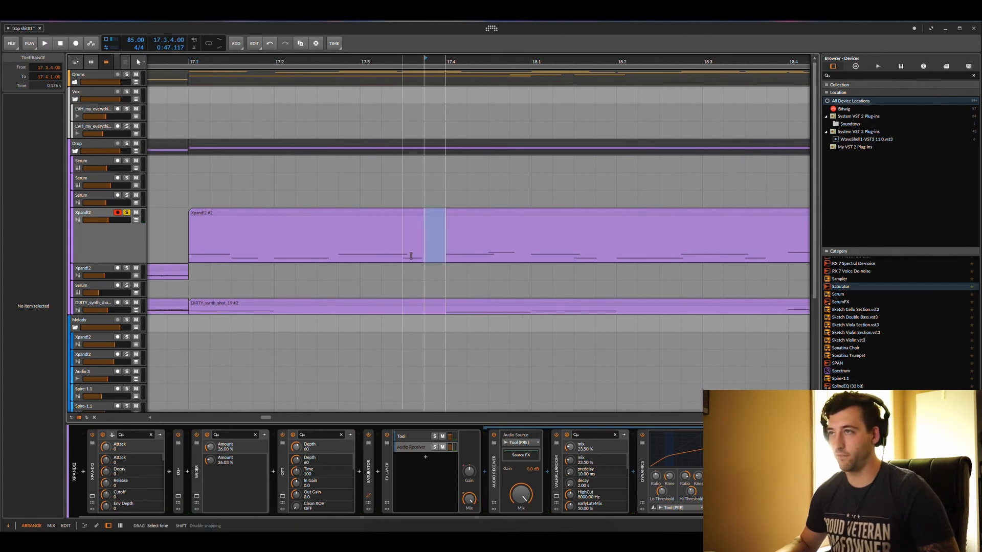
drag(332, 256, 341, 253)
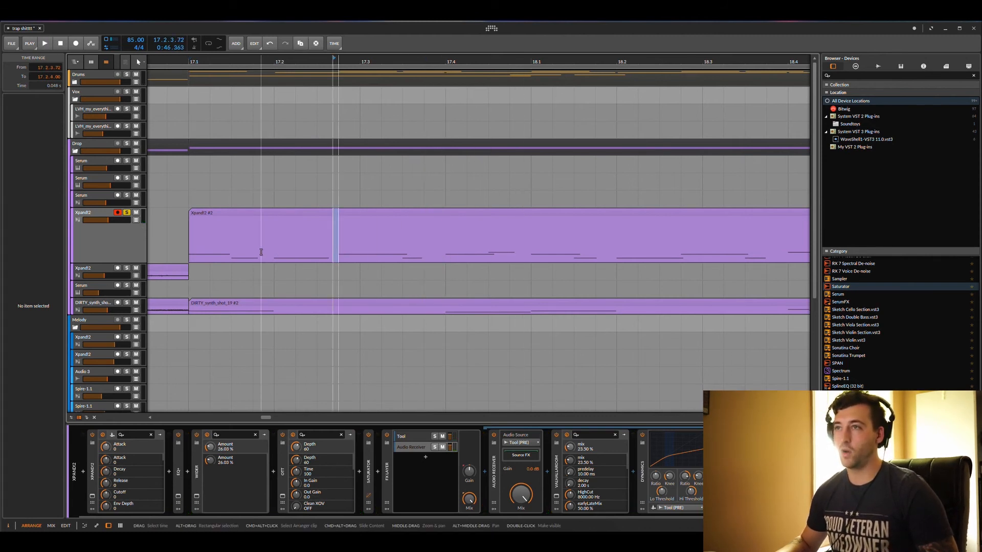
drag(261, 251, 277, 251)
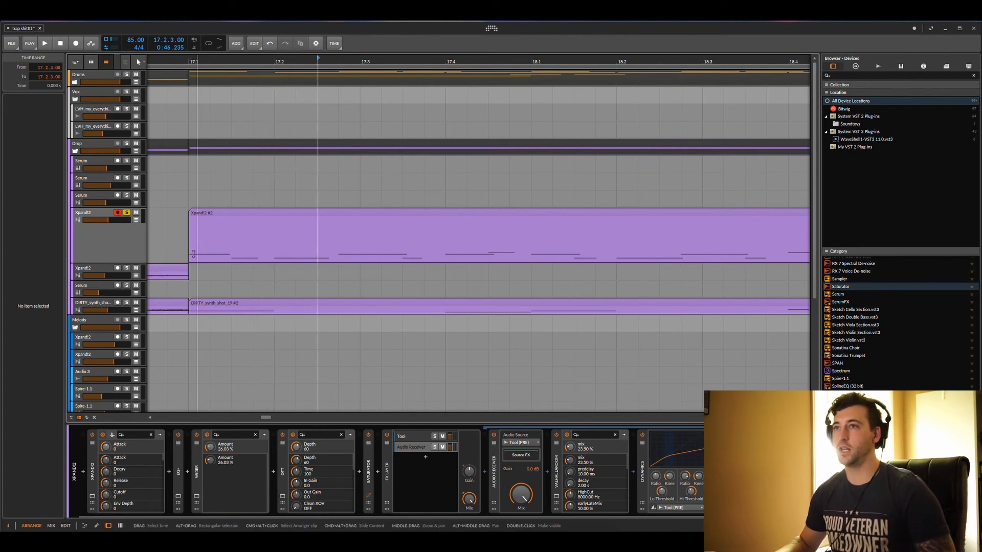
drag(190, 254, 336, 252)
drag(421, 254, 449, 254)
click(392, 253)
scroll(327, 256, down, 3)
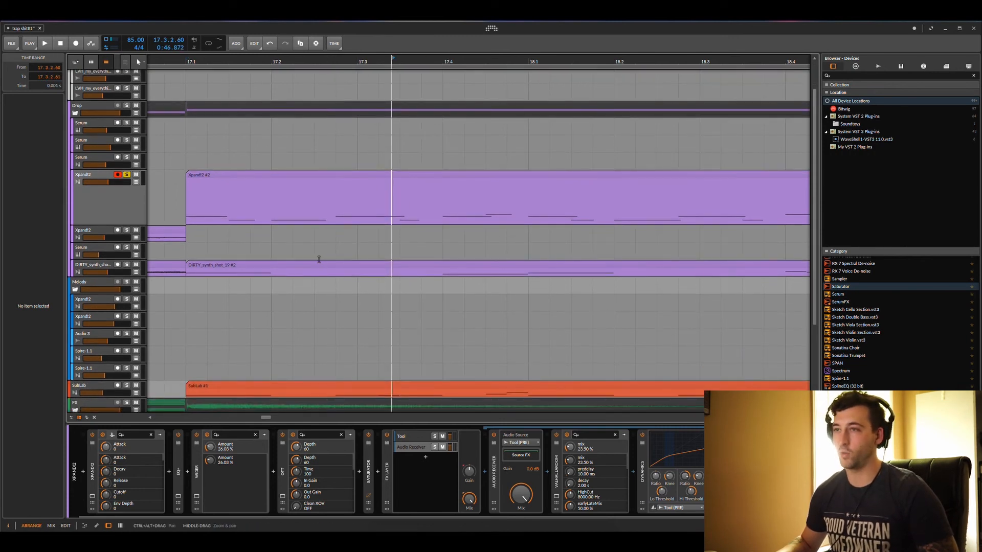
scroll(319, 260, down, 3)
scroll(319, 260, up, 5)
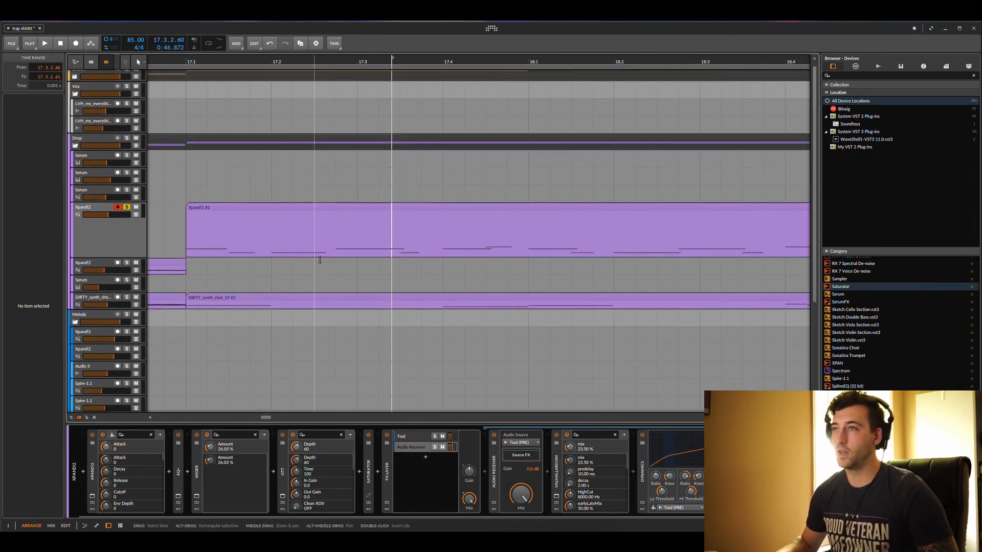
drag(433, 62, 487, 295)
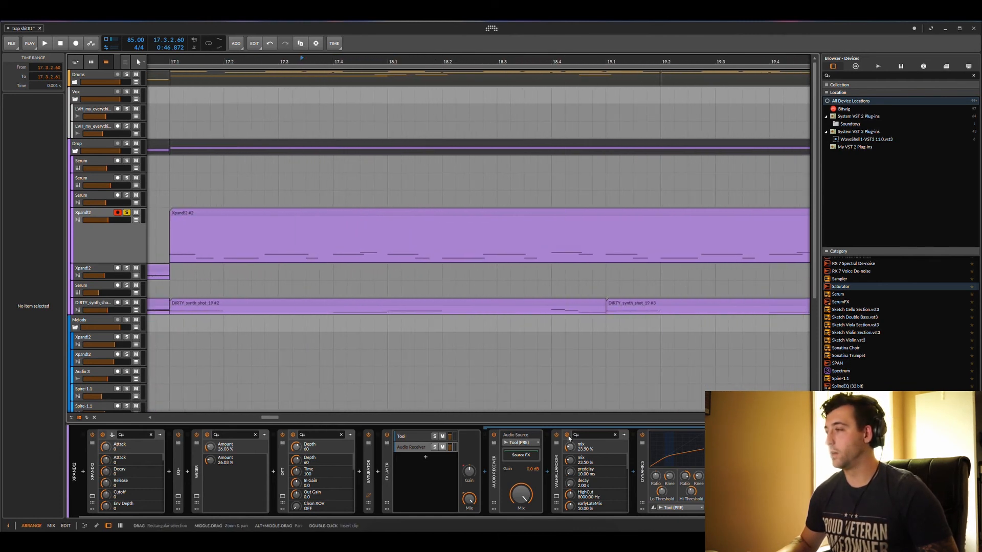
scroll(576, 450, right, 1)
scroll(401, 257, right, 1)
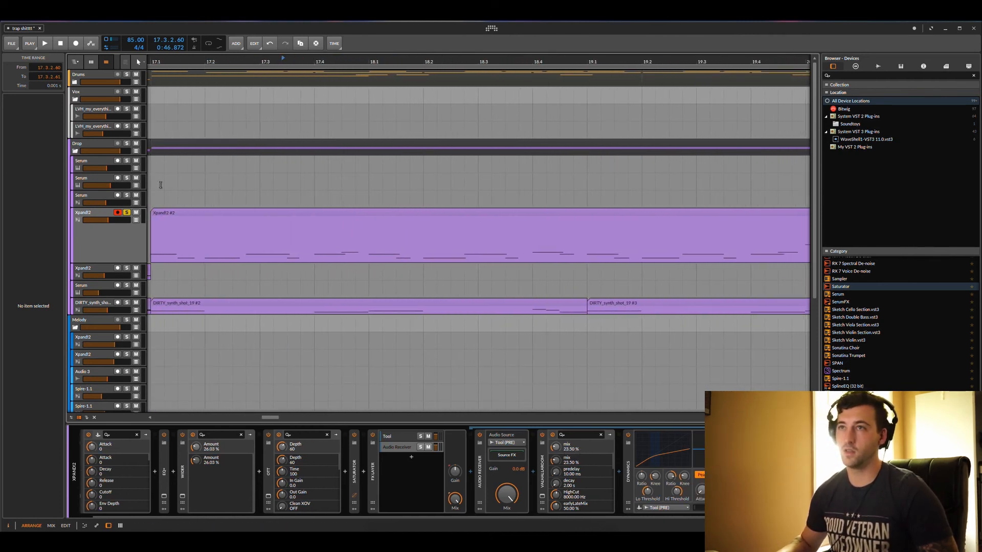
Unsolo the Xpand!2 lead track and play the full arrangement from the Drop group's first clip at bar 13.
scroll(160, 185, left, 3)
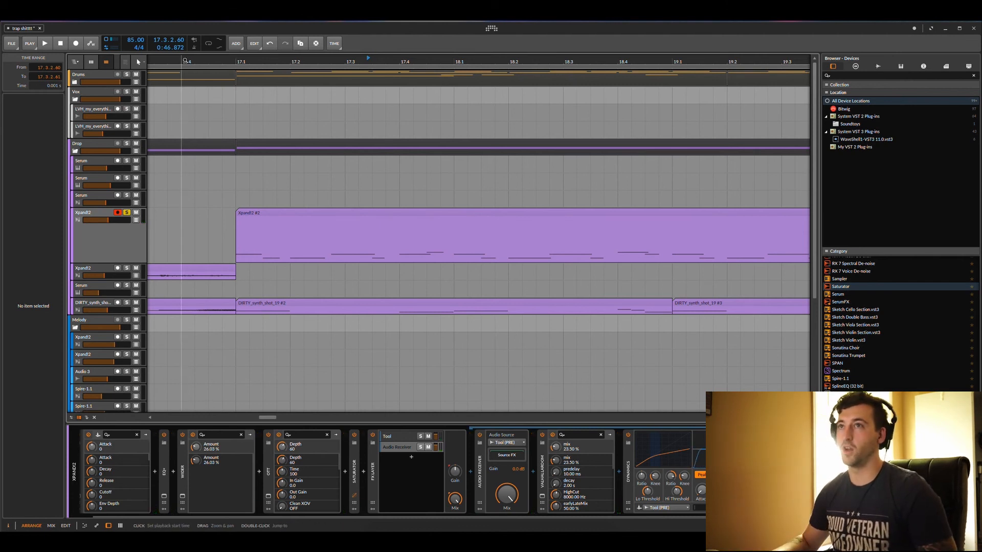
drag(186, 62, 237, 154)
click(127, 212)
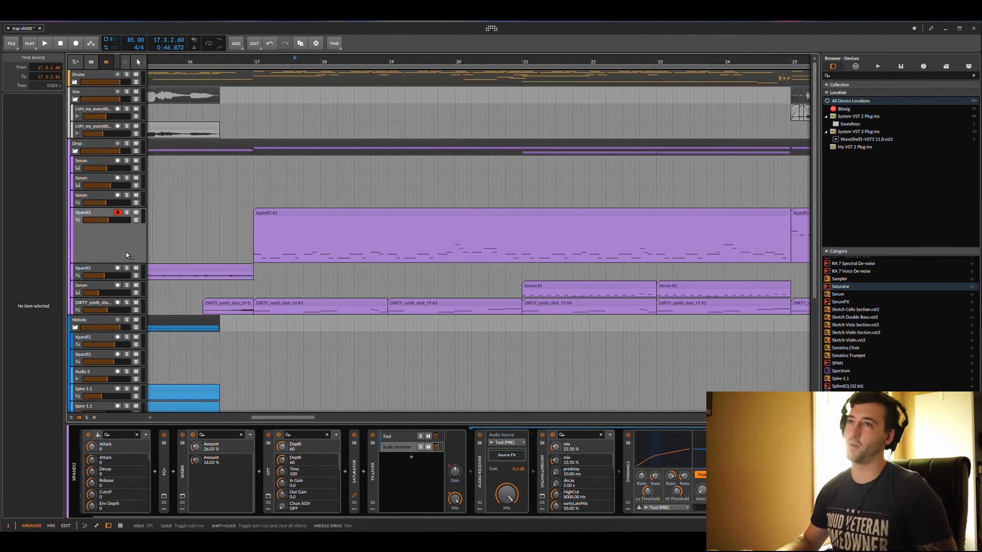
scroll(243, 184, left, 2)
drag(211, 60, 336, 159)
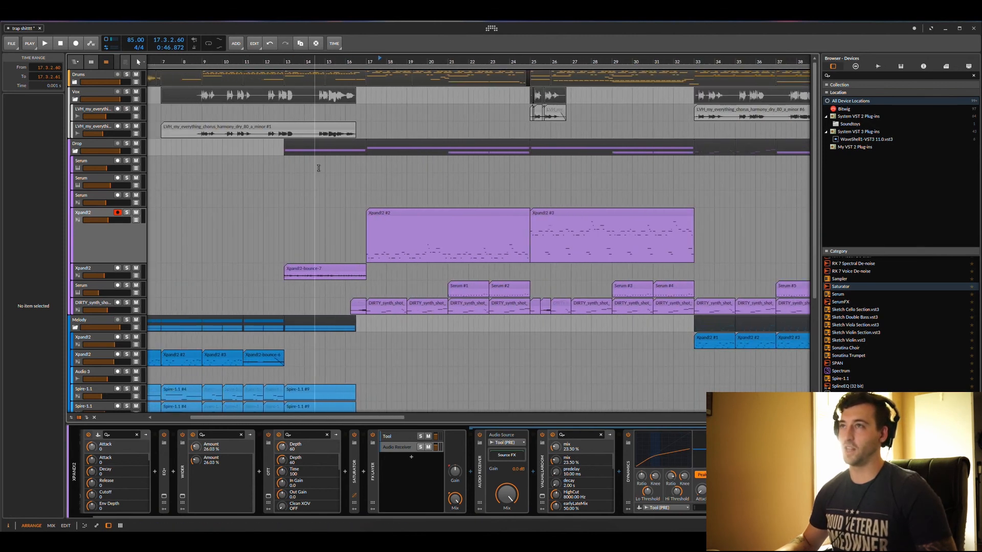
click(292, 145)
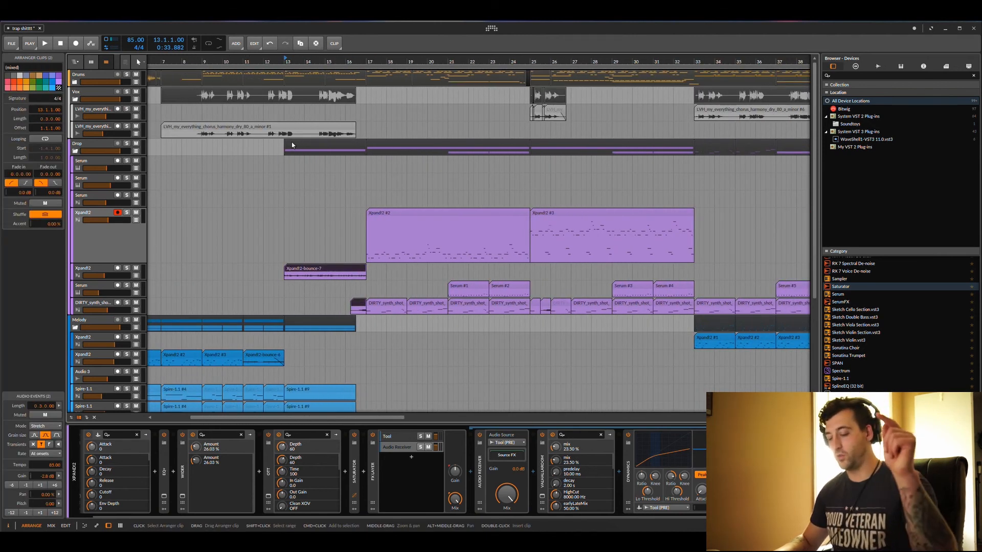
key(space)
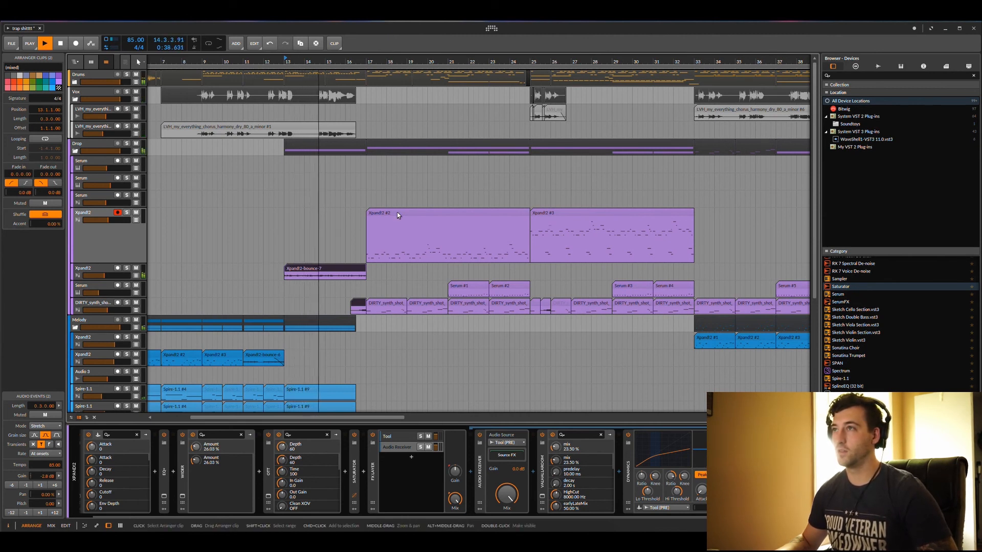
Look through the melody, sub, FX and expanded Drums group tracks during playback, and collapse the Drums group again.
drag(381, 59, 372, 73)
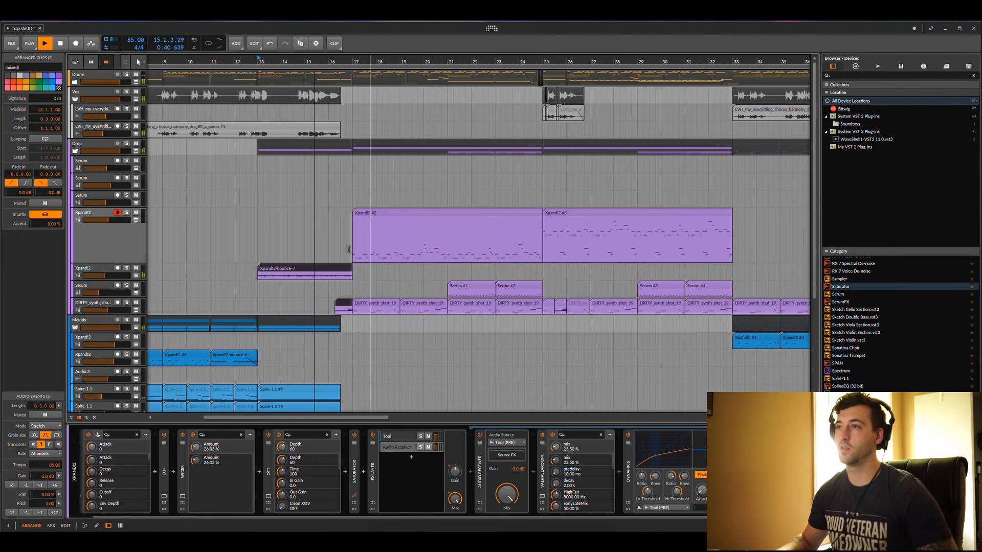
scroll(384, 303, down, 2)
scroll(384, 303, down, 6)
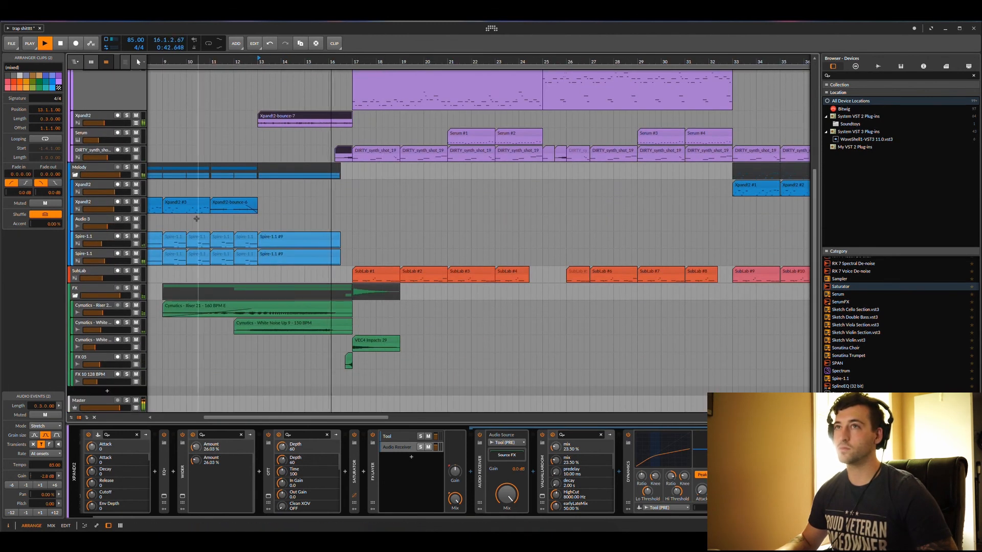
scroll(114, 157, up, 8)
click(75, 82)
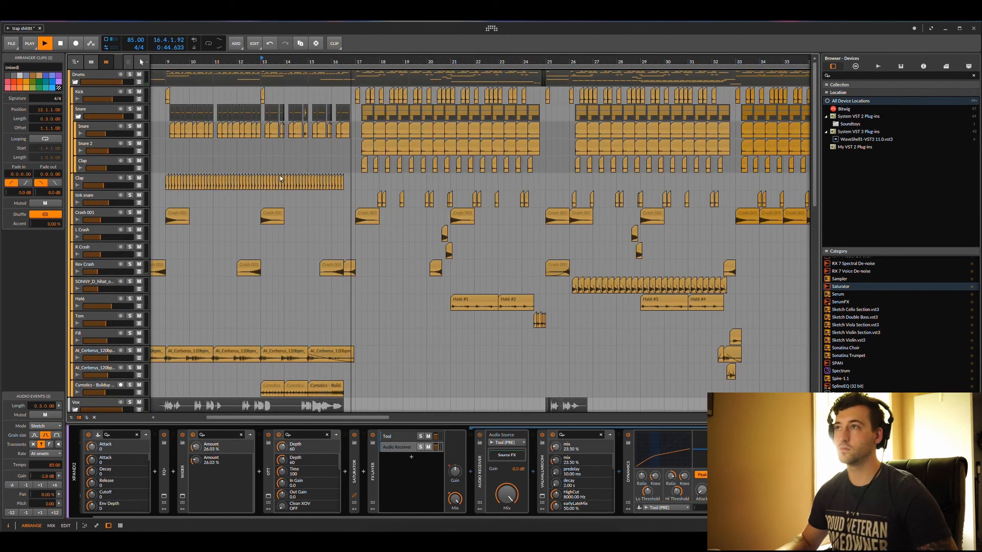
scroll(285, 184, down, 4)
scroll(285, 183, down, 8)
scroll(284, 183, up, 12)
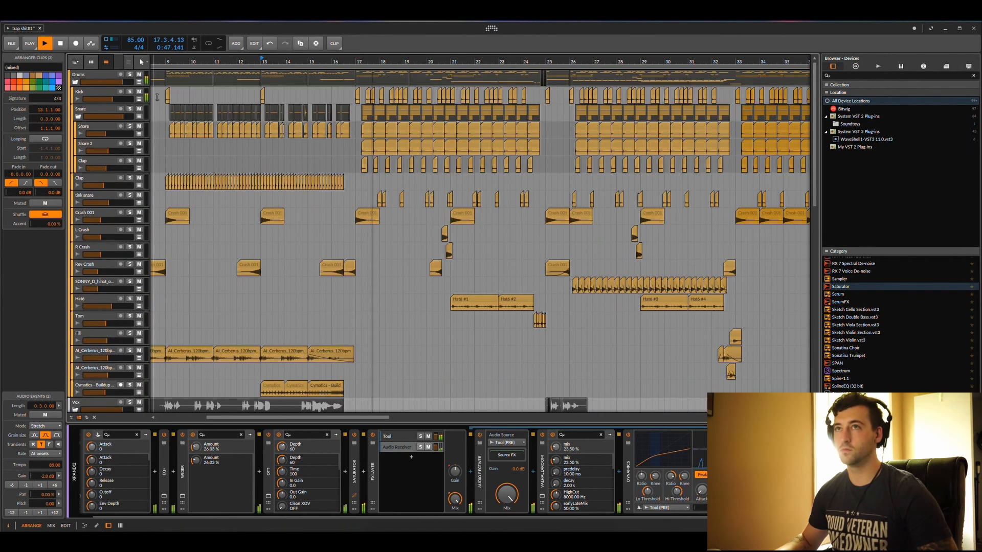
click(77, 117)
click(75, 81)
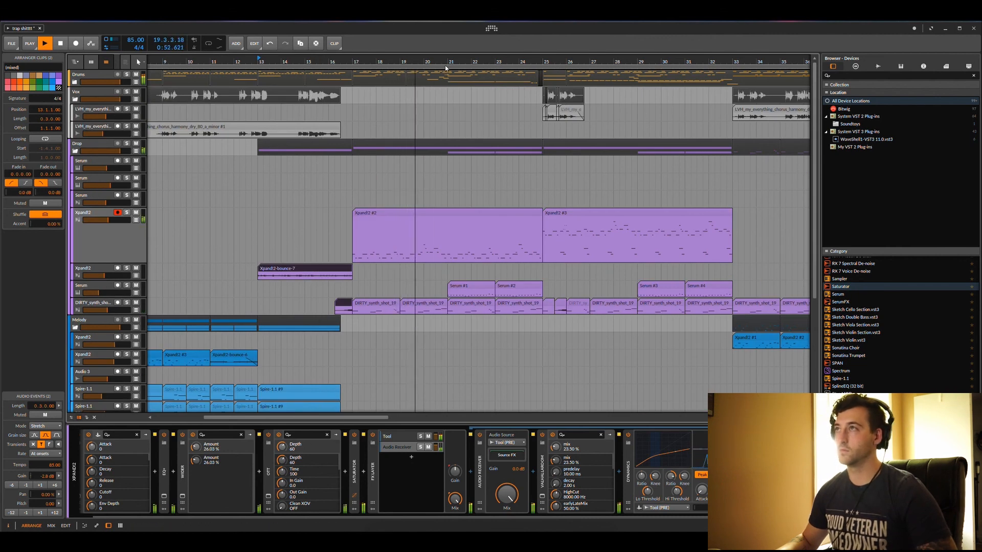
Listen to the drop with all tracks into bar 22 and stop playback.
drag(446, 61, 408, 88)
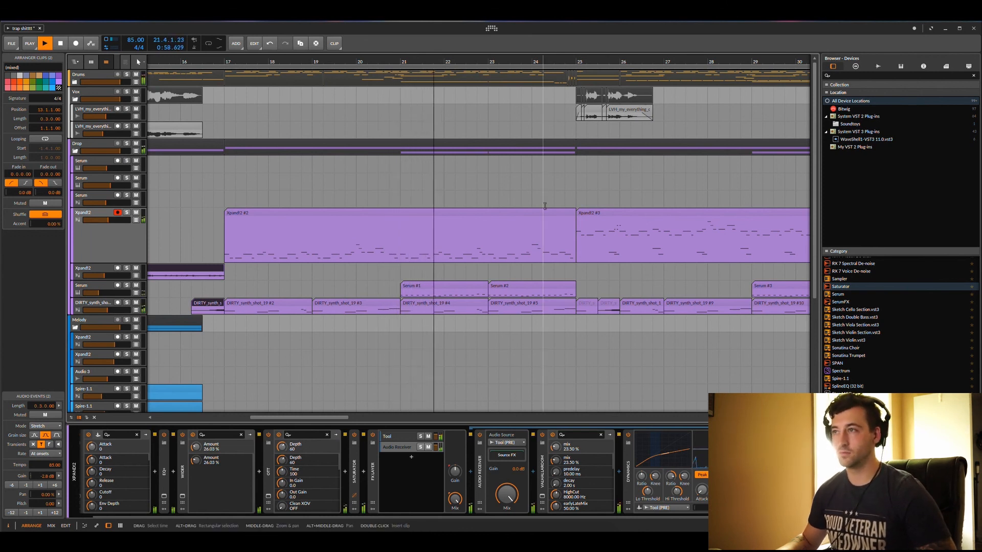
key(space)
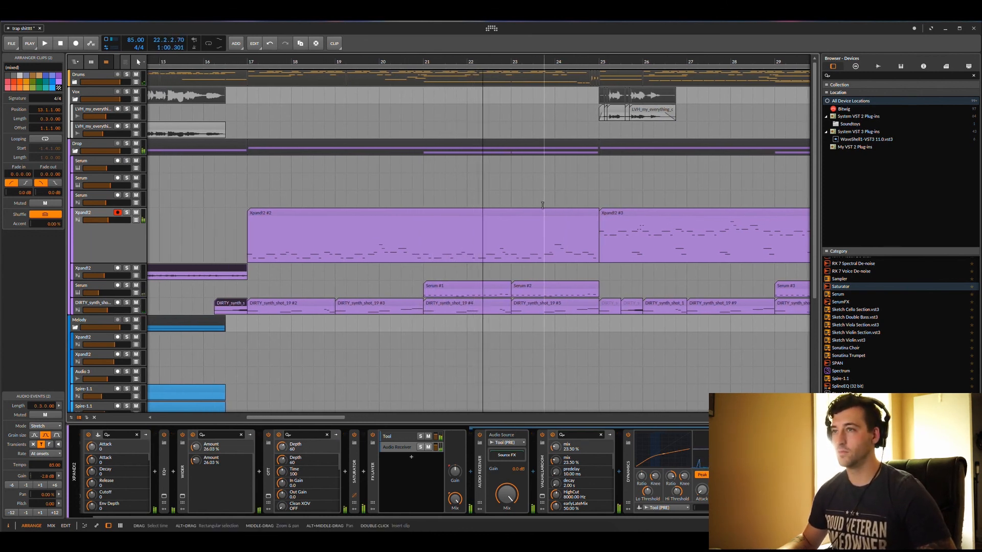
scroll(542, 205, left, 1)
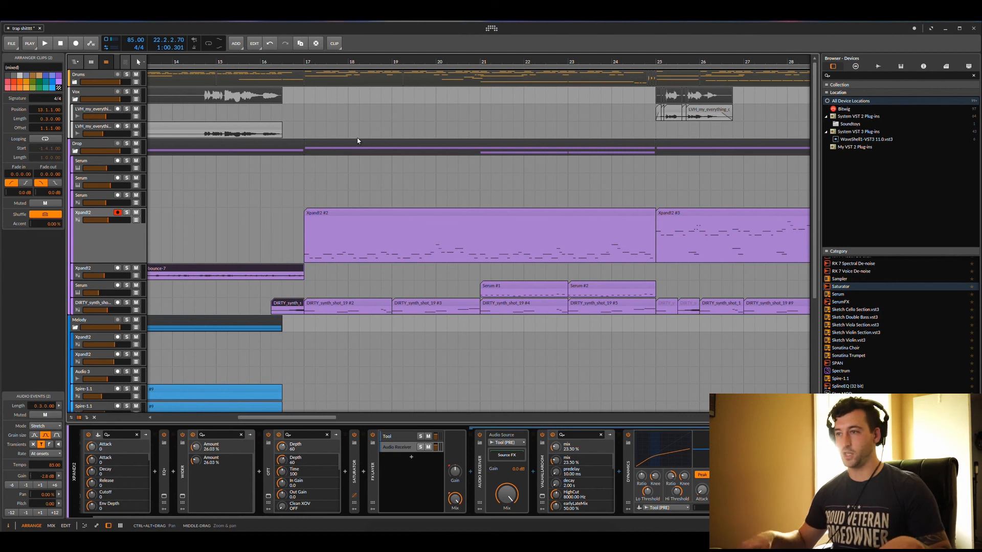
Expand the Saturator to show its curve and settings, and highlight 17.1 to 20.3 of the Xpand!2 #2 clip.
double_click(354, 479)
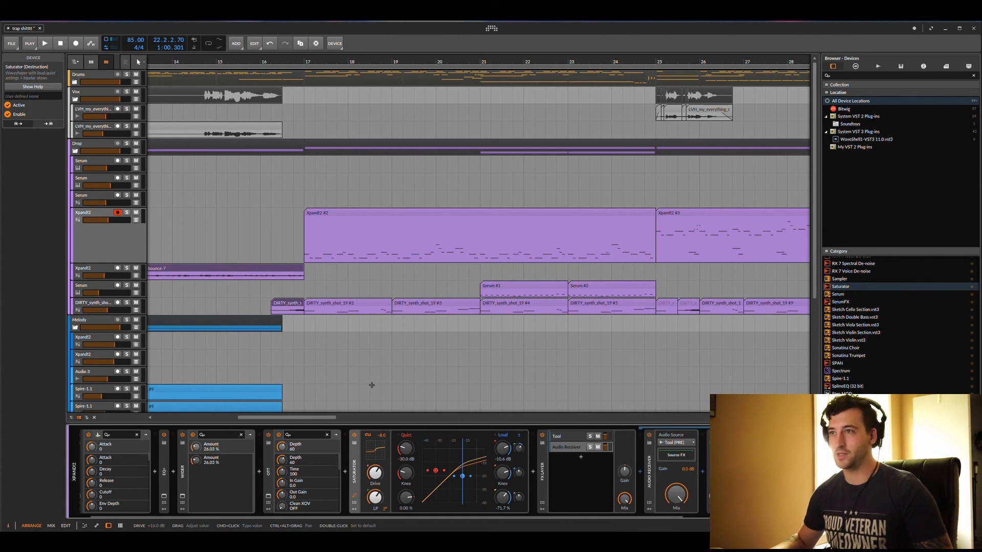
drag(305, 236, 457, 240)
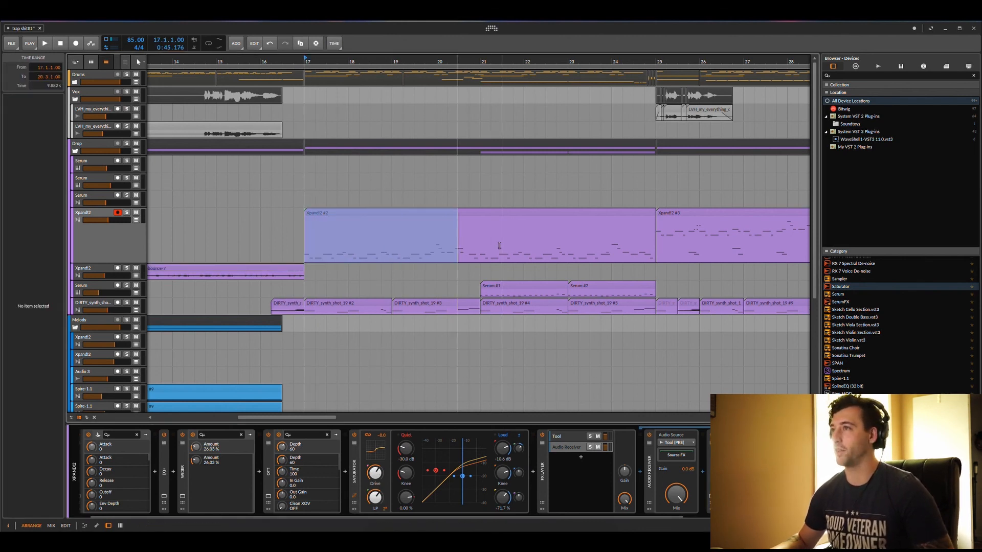
click(499, 246)
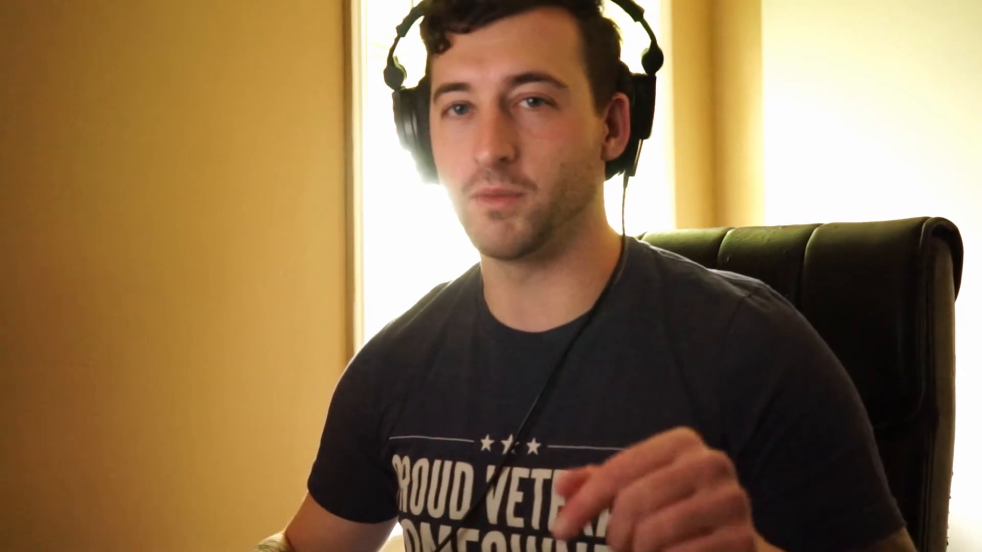